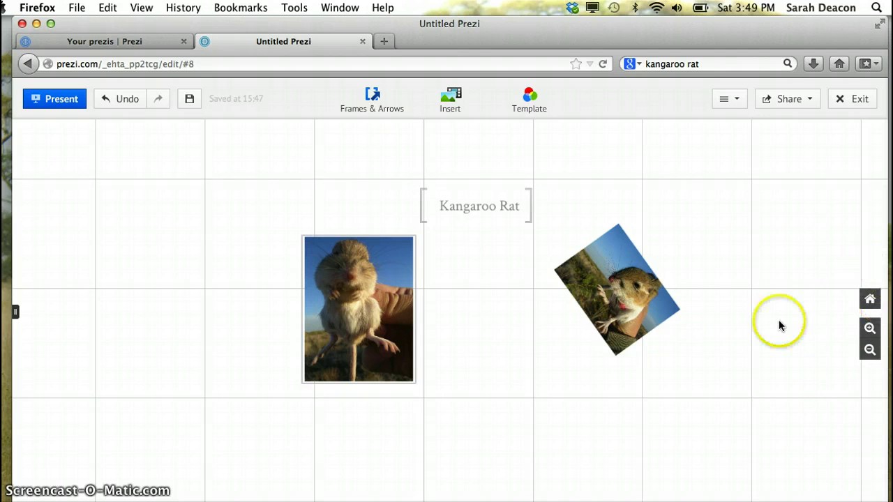
# Add the body text "We did a study on Kangaroo Rats." on the rat's belly in the framed upright photo.
pyautogui.click(870, 328)
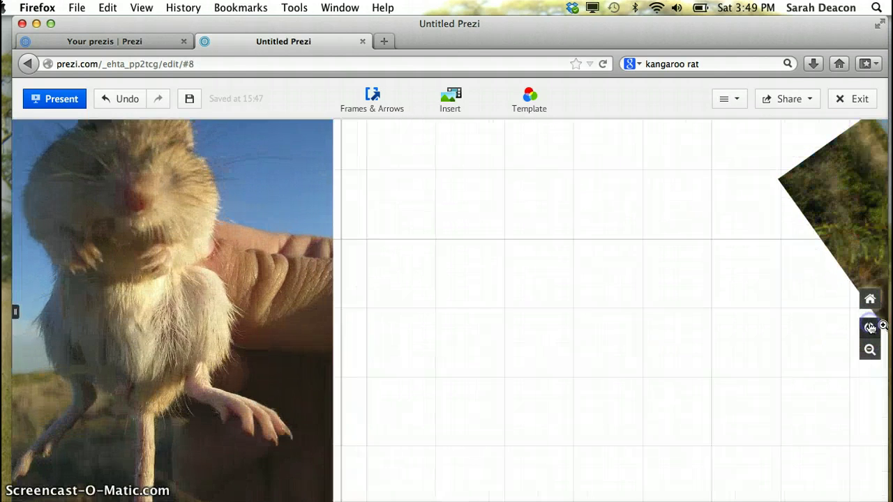
pyautogui.moveTo(491, 335); pyautogui.dragTo(820, 328)
pyautogui.click(870, 328)
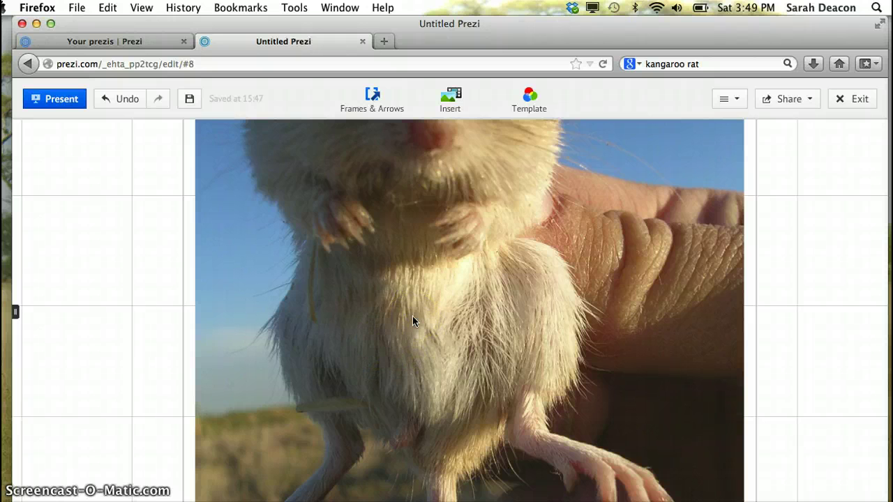
pyautogui.click(435, 310)
pyautogui.doubleClick(420, 292)
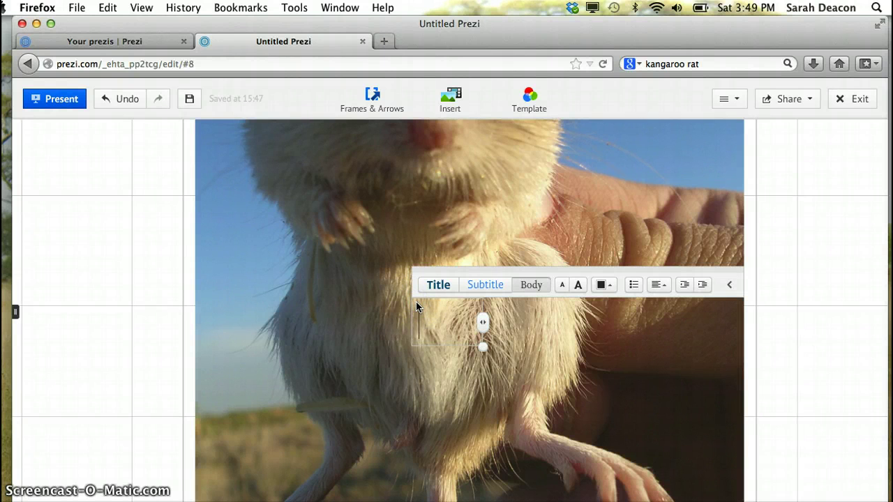
pyautogui.write('We did a stu')
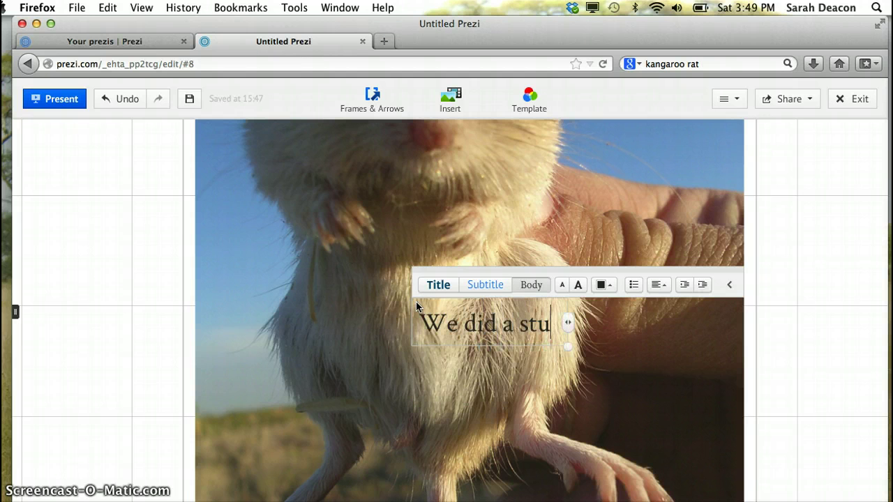
pyautogui.write('dy on Kangaroo R')
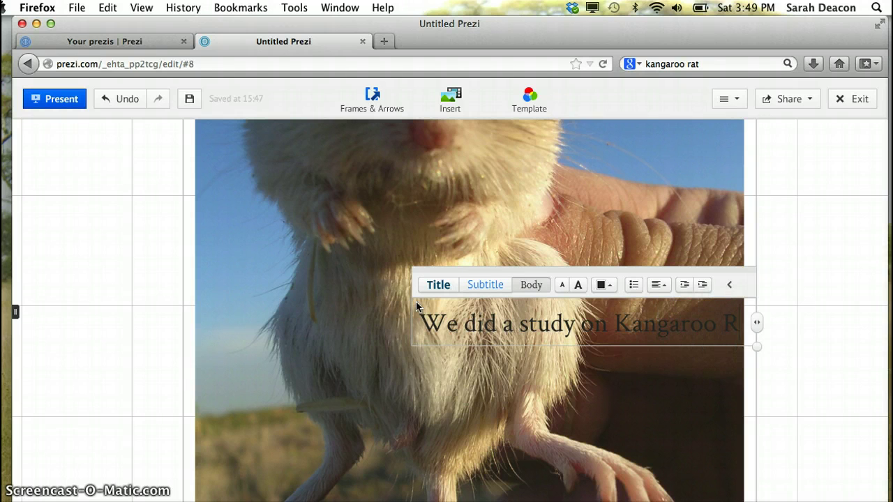
pyautogui.write('ats.')
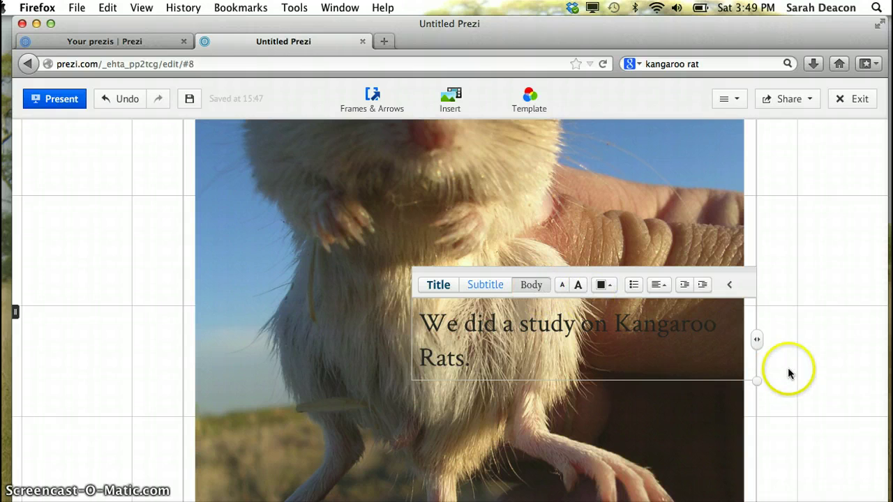
# Narrow the study text box so "Kangaroo Rats." sits on its own second line, and center the text on the rat's belly.
pyautogui.moveTo(757, 340); pyautogui.dragTo(671, 349)
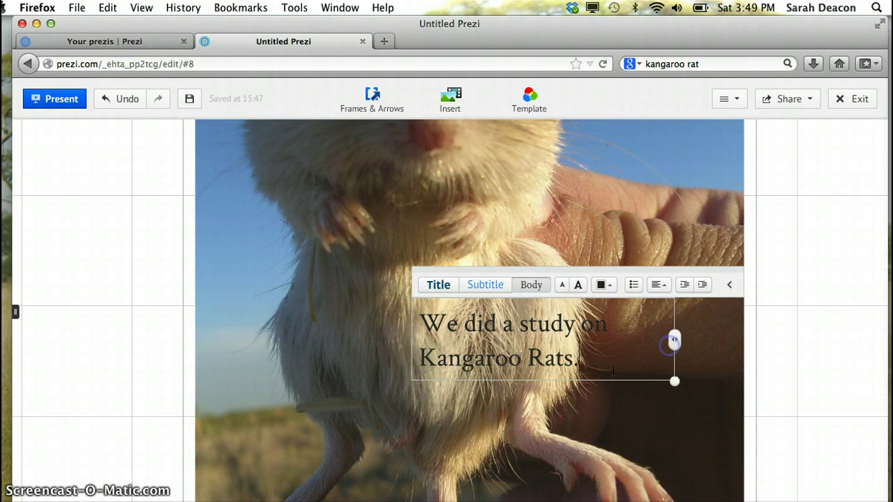
pyautogui.click(568, 393)
pyautogui.moveTo(520, 337); pyautogui.dragTo(438, 307)
pyautogui.click(424, 303)
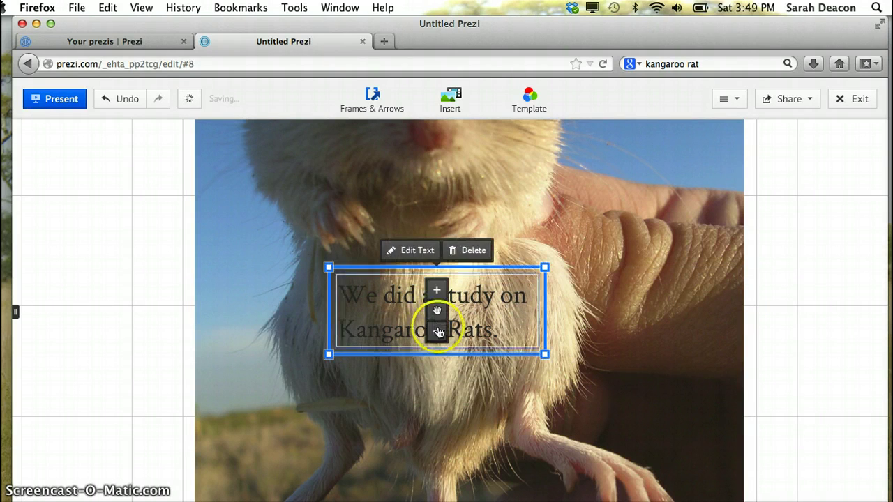
# Shrink the study text repeatedly until it is tiny enough to hide in the rat's belly fur, and deselect it.
pyautogui.click(437, 331)
pyautogui.click(437, 331)
pyautogui.click(438, 331)
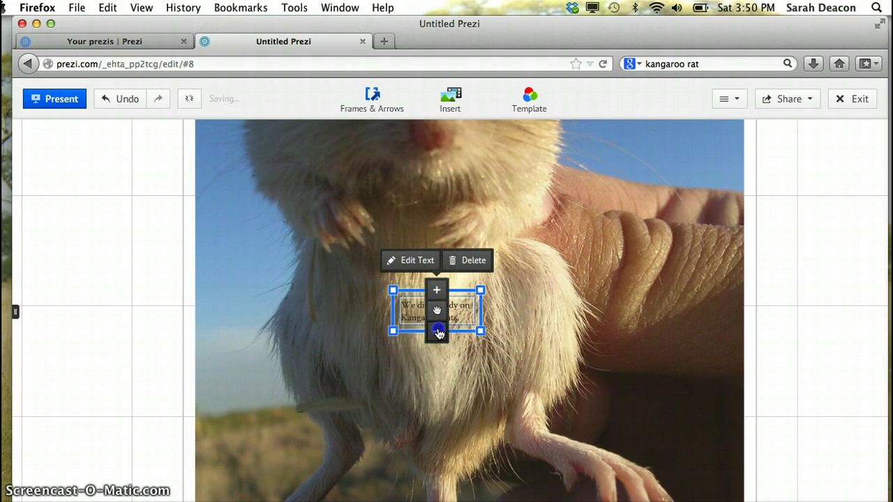
pyautogui.click(437, 332)
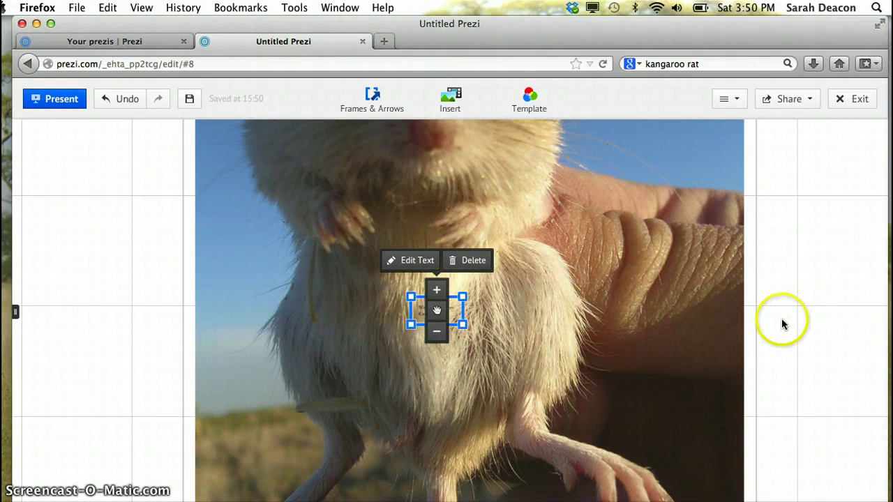
pyautogui.click(781, 319)
# Start editing the presentation path, adding the Kangaroo Rat title frame as stop 1 and the framed upright photo as stop 2.
pyautogui.moveTo(889, 290)
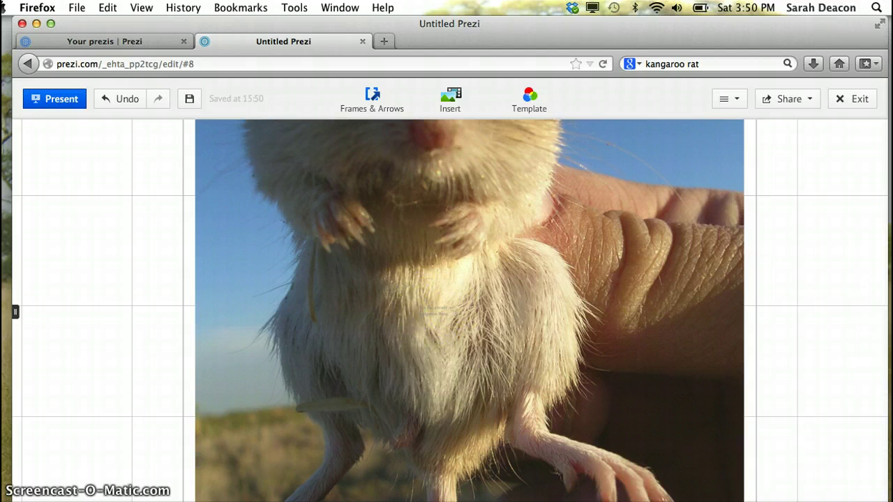
pyautogui.click(870, 352)
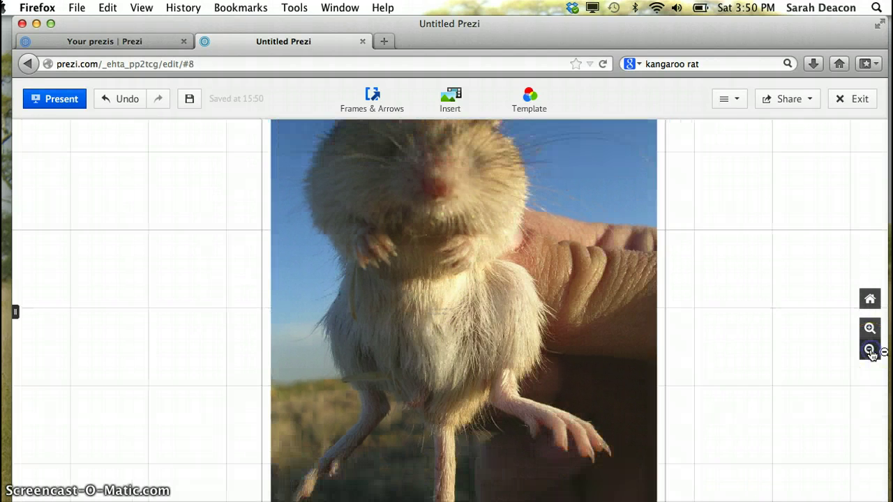
pyautogui.click(870, 352)
pyautogui.click(870, 352)
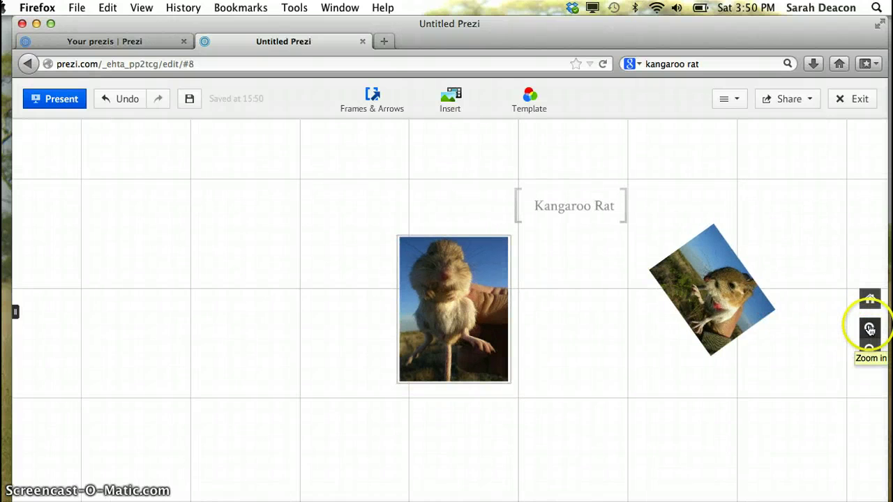
pyautogui.moveTo(581, 360); pyautogui.dragTo(528, 359)
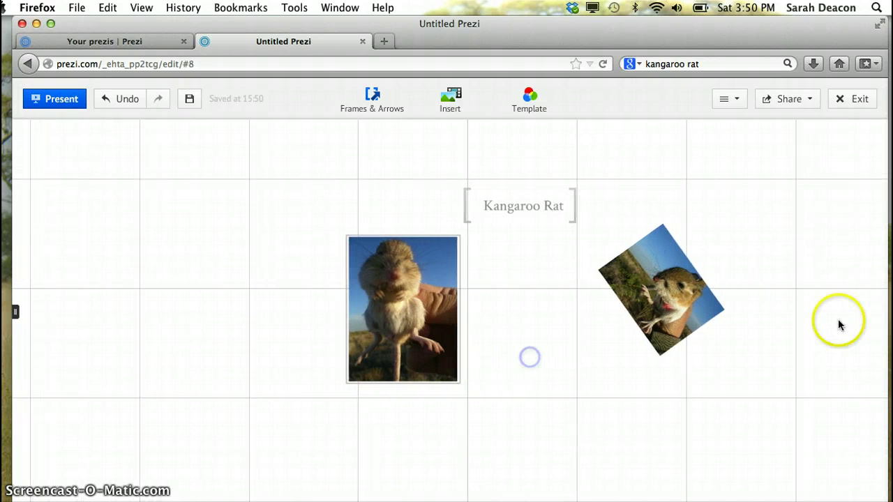
pyautogui.click(870, 330)
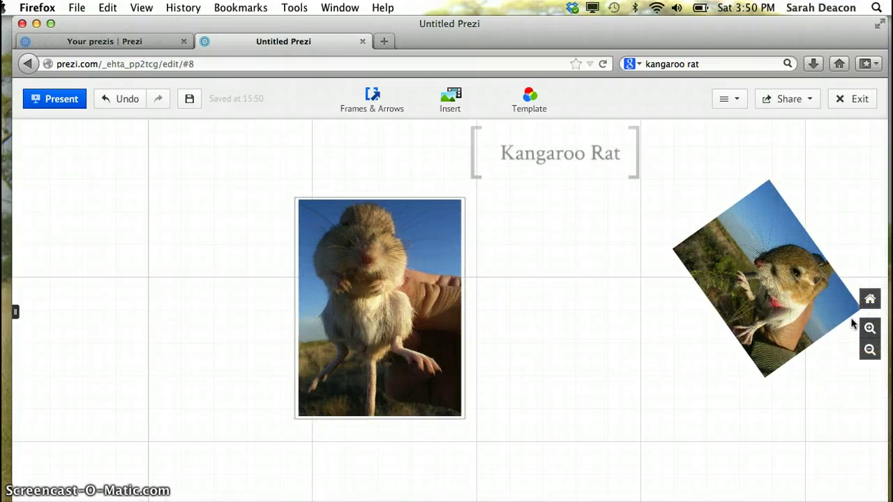
pyautogui.click(16, 316)
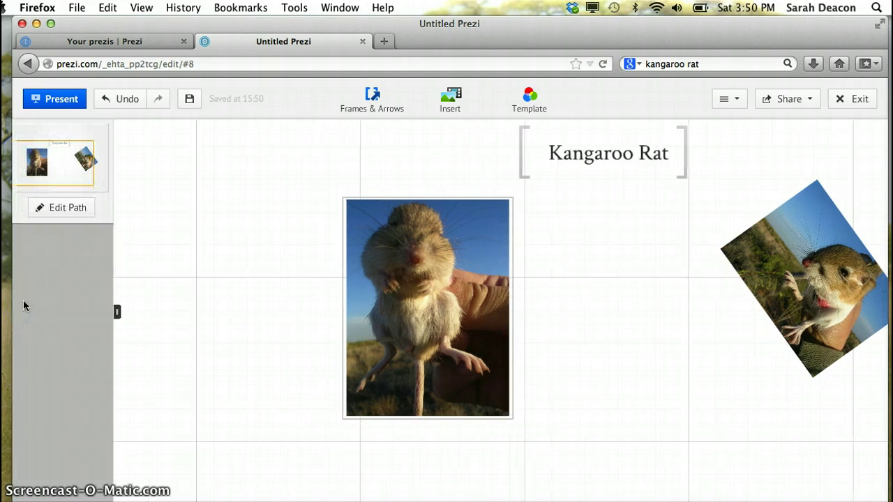
pyautogui.click(61, 209)
pyautogui.click(590, 163)
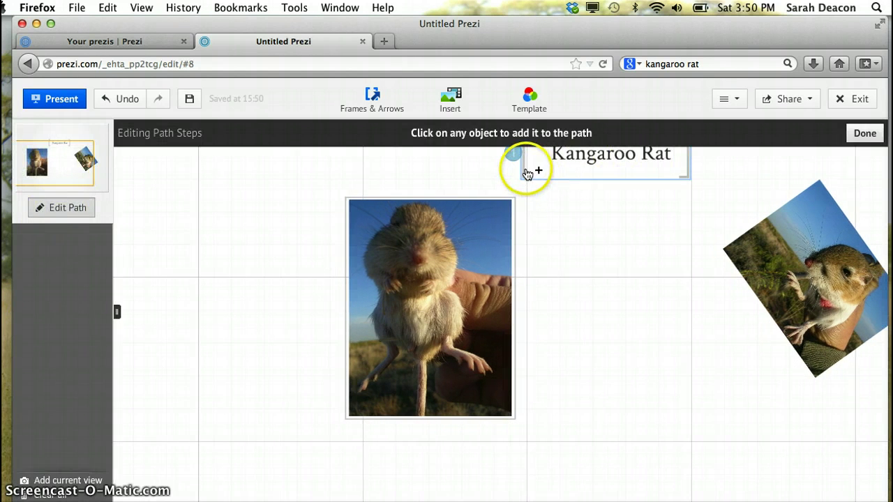
pyautogui.click(525, 169)
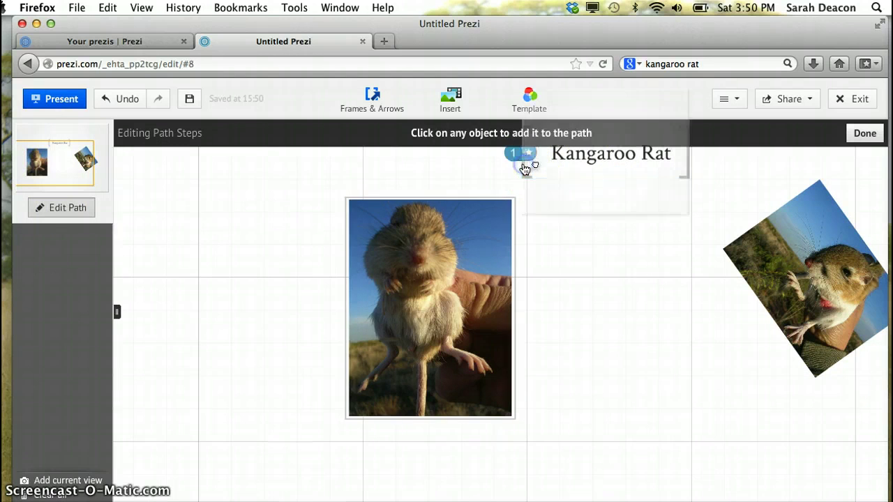
pyautogui.click(374, 232)
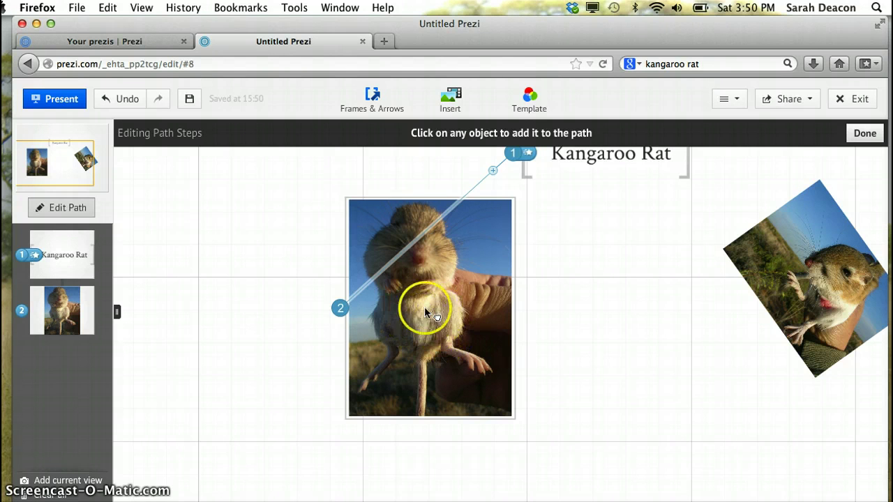
# Add the tiny study text hidden on the rat's belly as path stop 3 and finish editing the path.
pyautogui.click(870, 328)
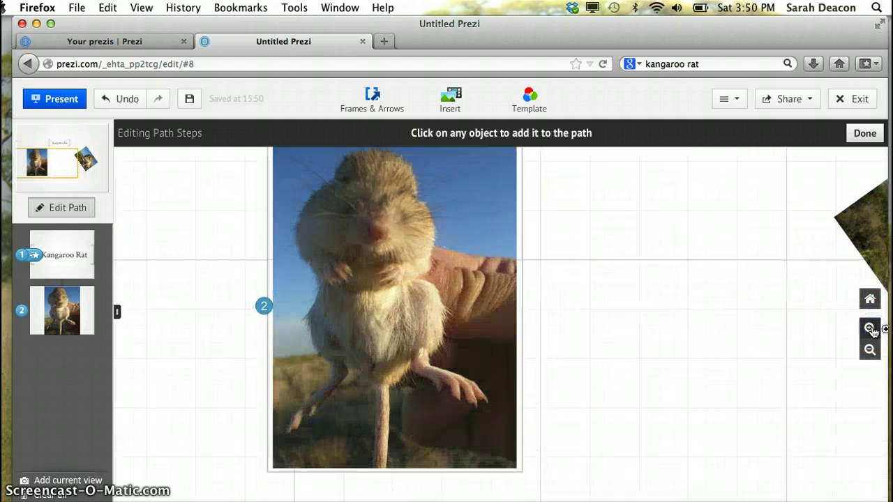
pyautogui.click(870, 328)
pyautogui.click(870, 328)
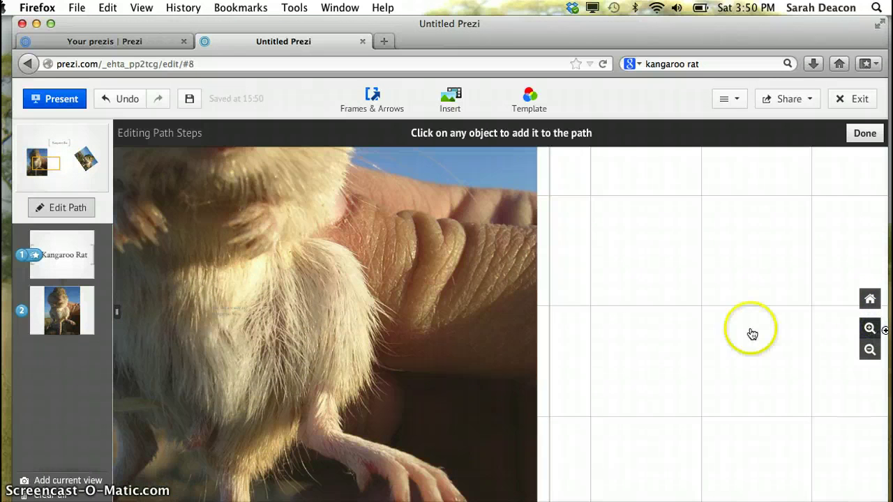
pyautogui.moveTo(666, 333); pyautogui.dragTo(820, 335)
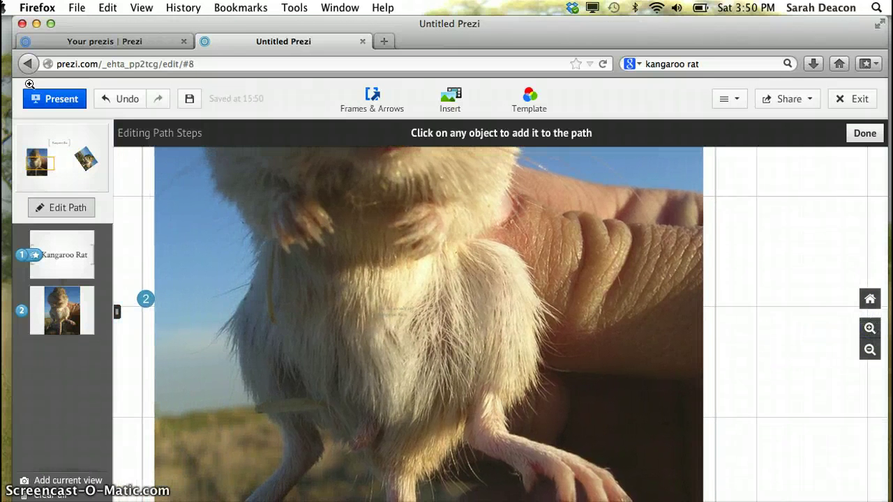
pyautogui.click(870, 329)
pyautogui.click(377, 314)
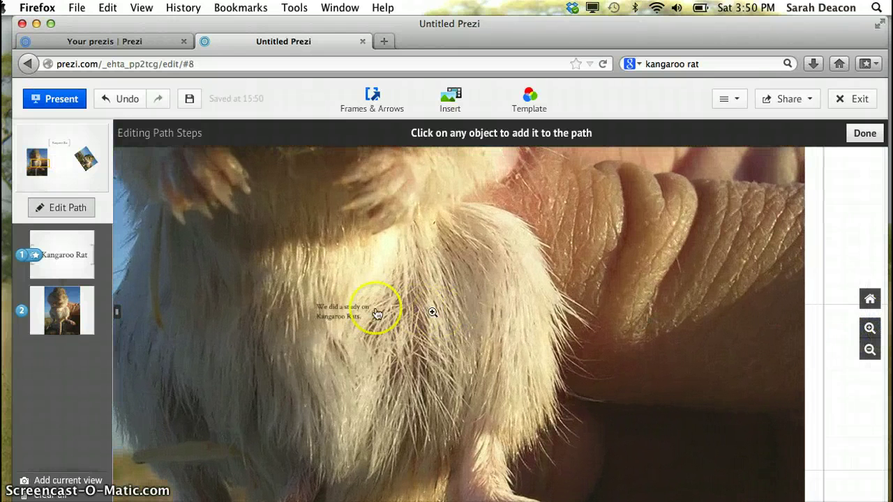
pyautogui.click(339, 314)
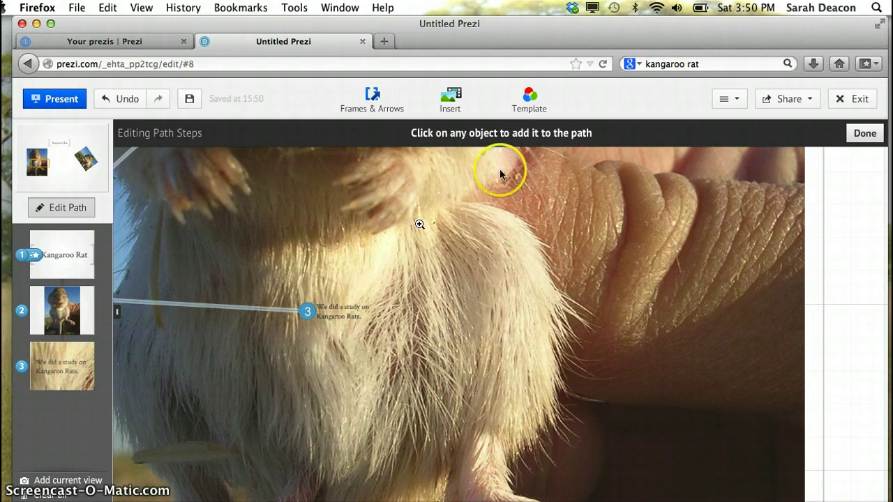
pyautogui.click(865, 133)
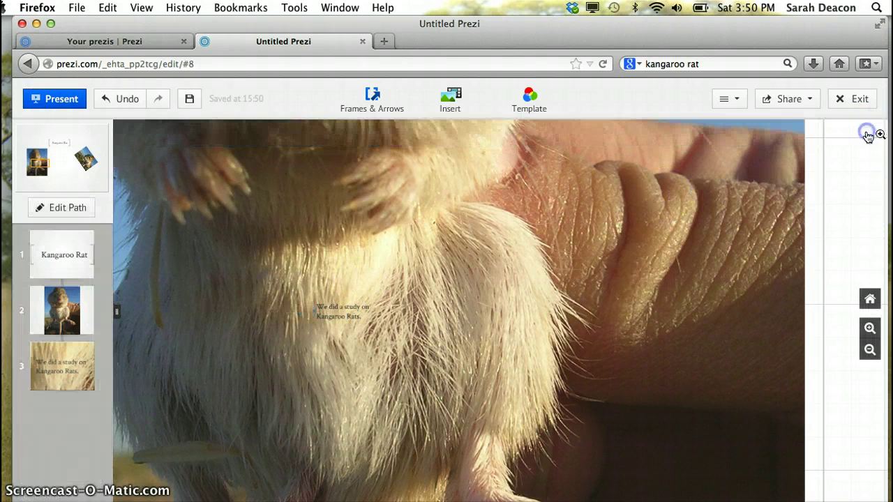
# Add the text "We marked the rats so that we could keep track of repeat visits to the traps." beside the red mark on the tilted photo.
pyautogui.click(870, 351)
pyautogui.click(868, 353)
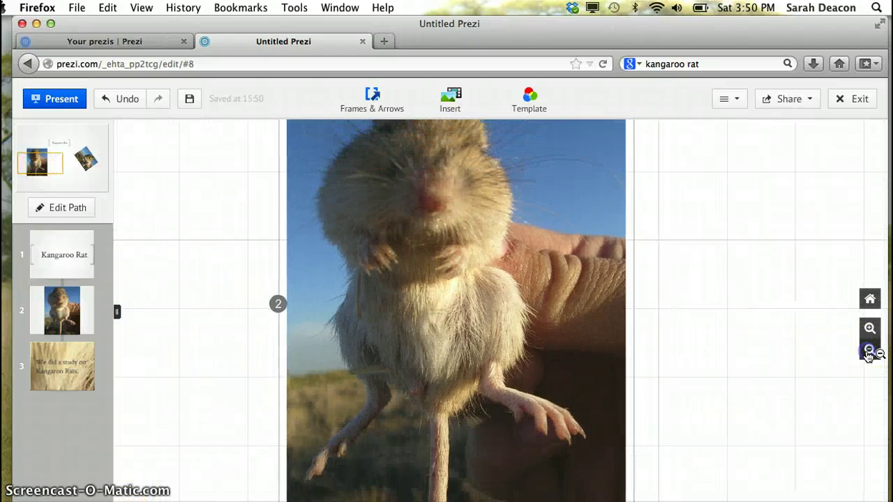
pyautogui.click(868, 354)
pyautogui.moveTo(647, 291); pyautogui.dragTo(508, 286)
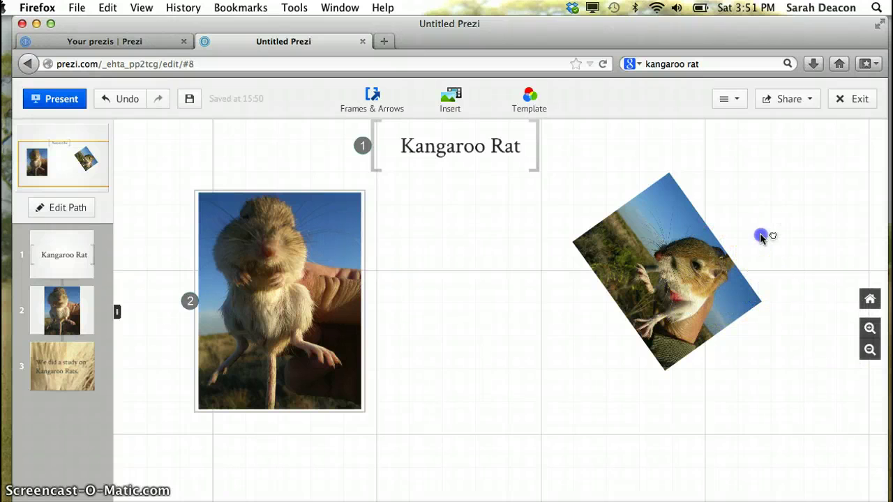
pyautogui.moveTo(759, 235); pyautogui.dragTo(551, 254)
pyautogui.click(869, 329)
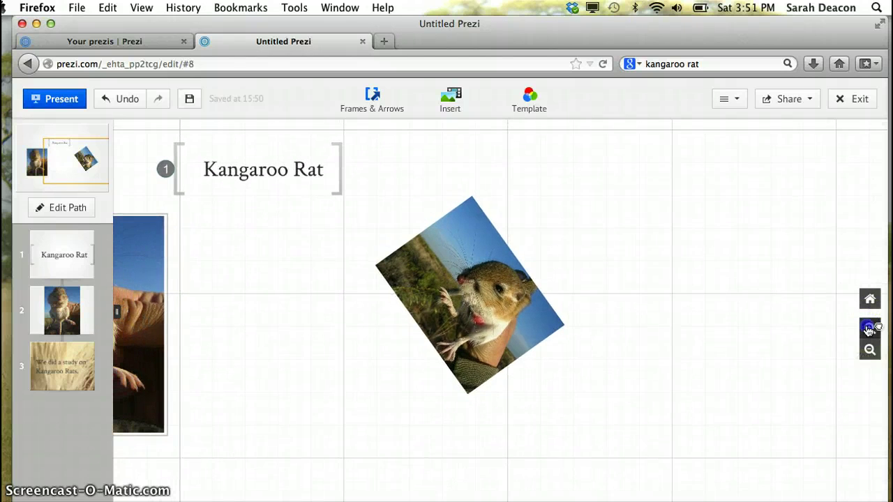
pyautogui.click(869, 329)
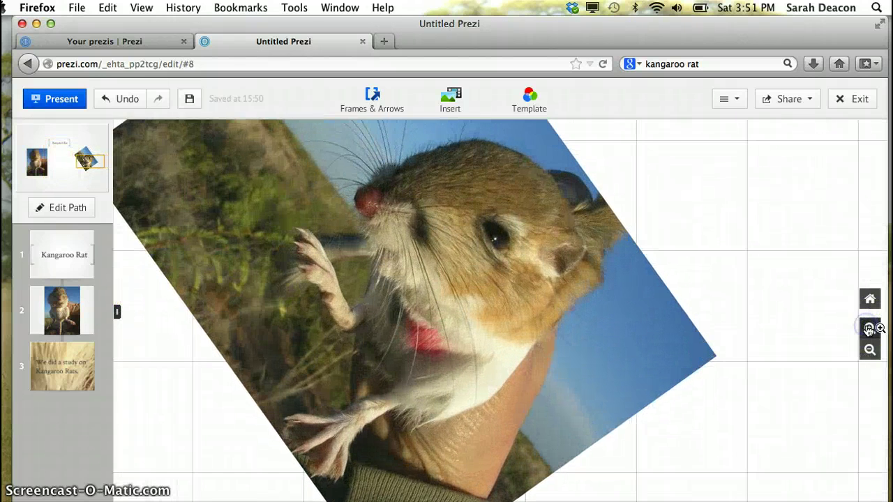
pyautogui.click(869, 329)
pyautogui.click(869, 329)
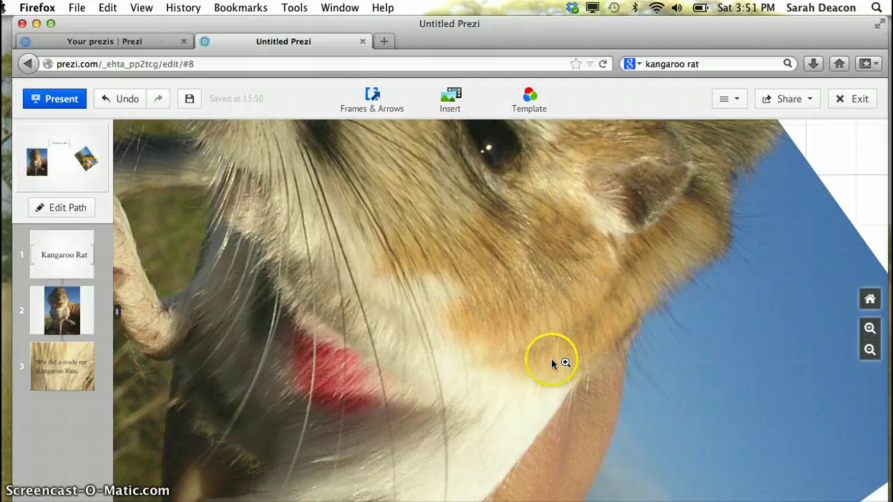
pyautogui.click(400, 347)
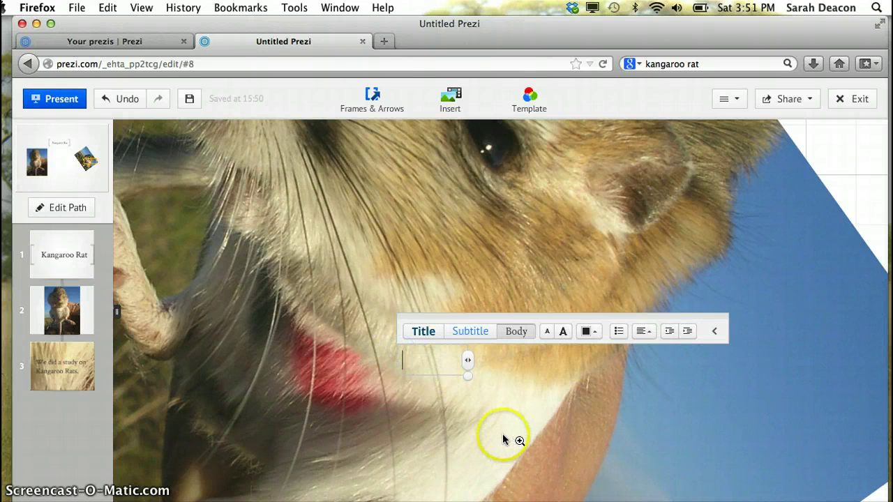
pyautogui.write('We')
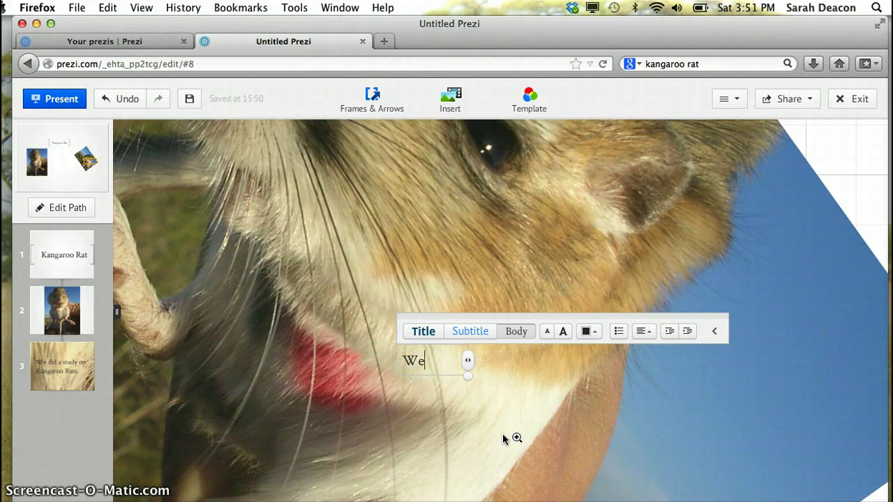
pyautogui.write(' marked the rats wit')
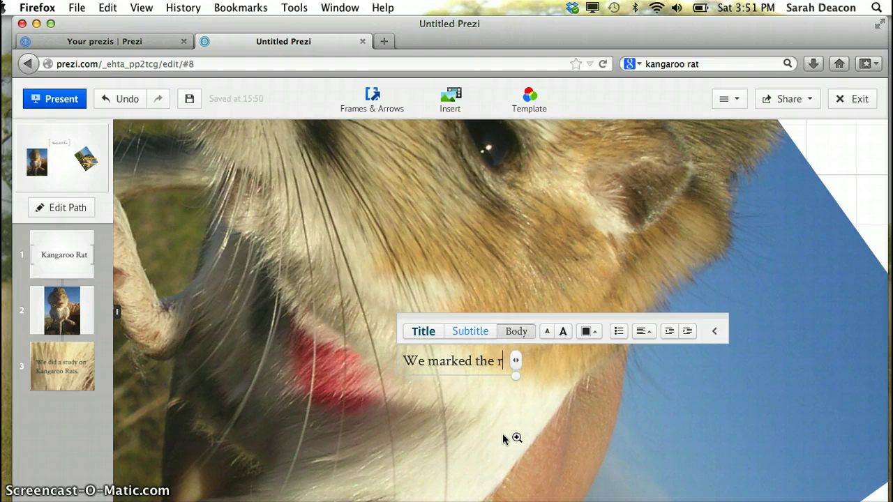
pyautogui.press('BackSpace')
pyautogui.press('BackSpace')
pyautogui.press('BackSpace')
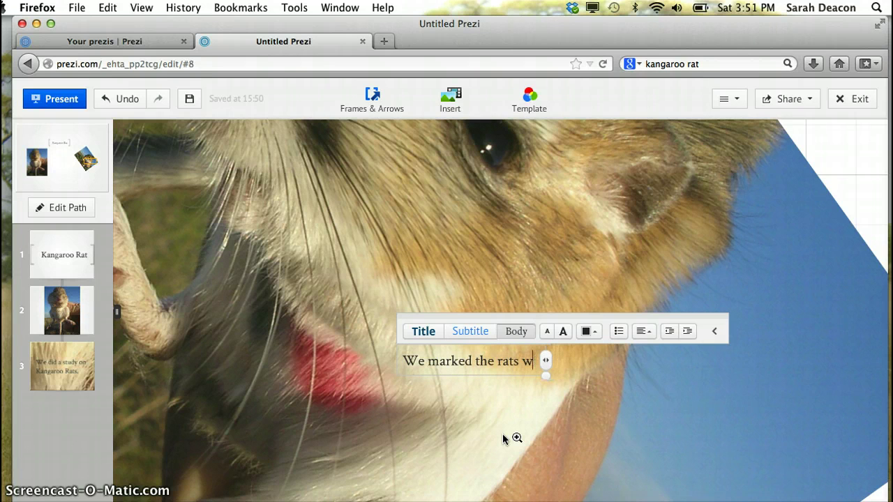
pyautogui.write('so t')
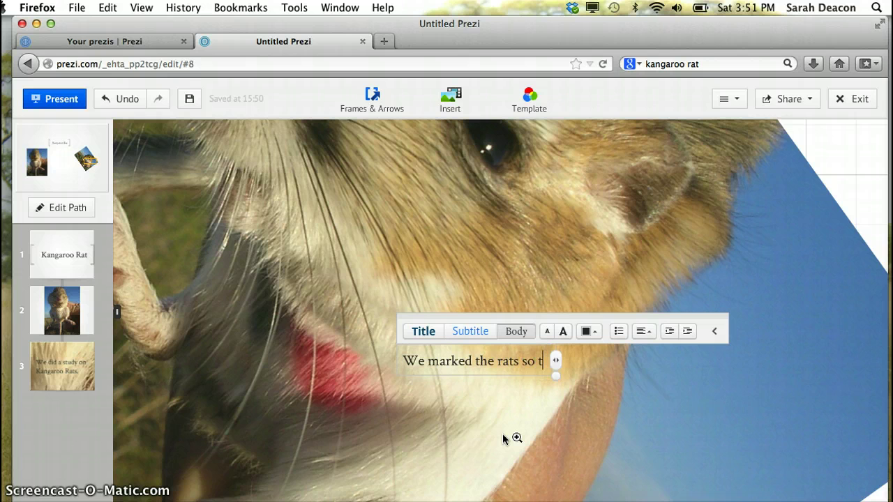
pyautogui.write('hat we could kee')
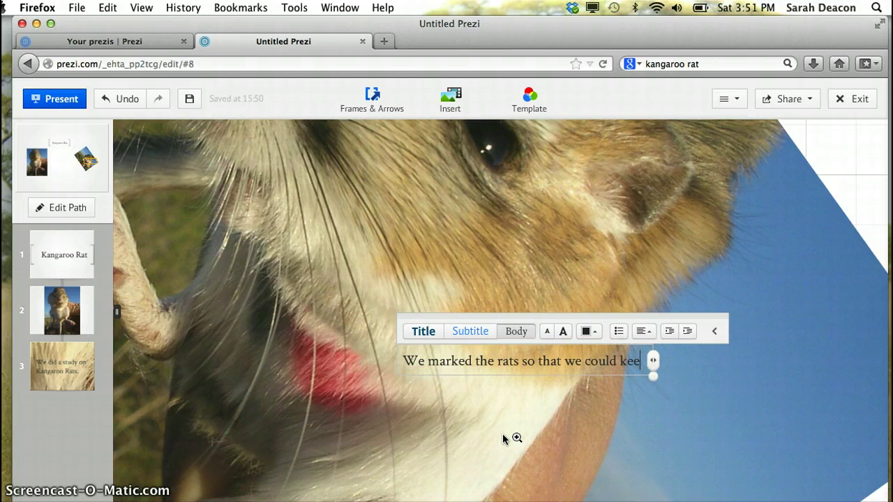
pyautogui.write('p track of re')
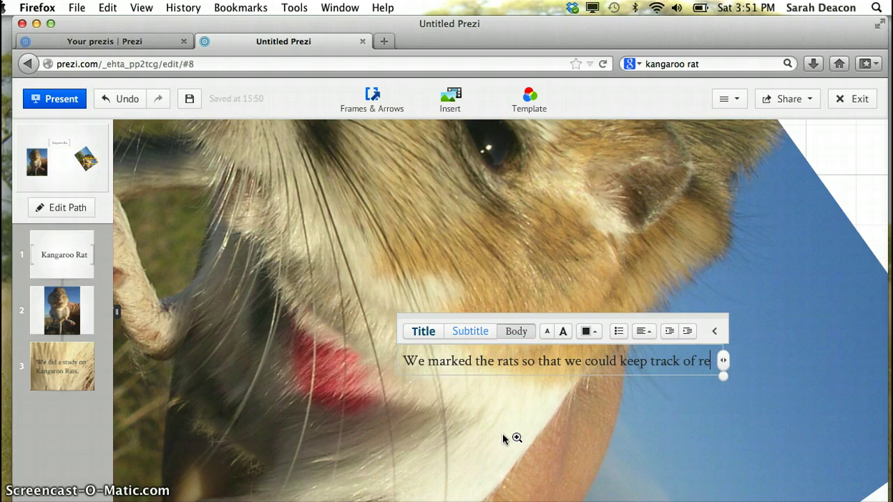
pyautogui.write('peat visit')
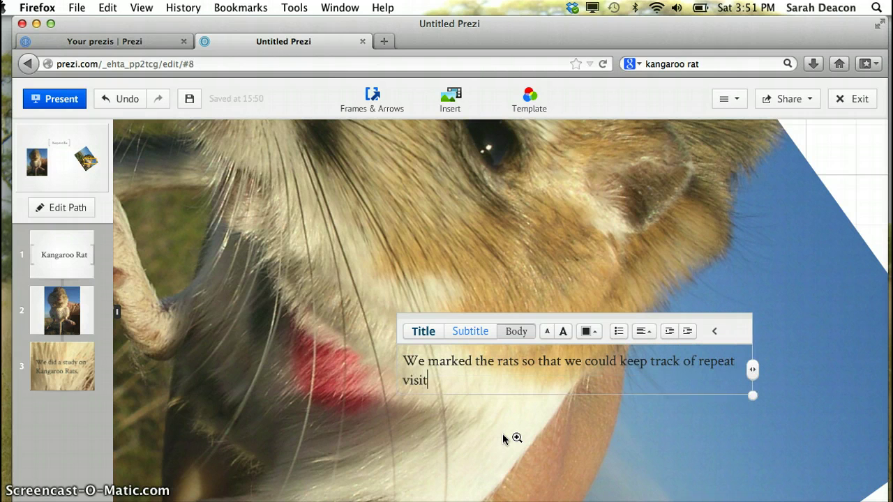
pyautogui.write('s to the traps.')
pyautogui.click(502, 427)
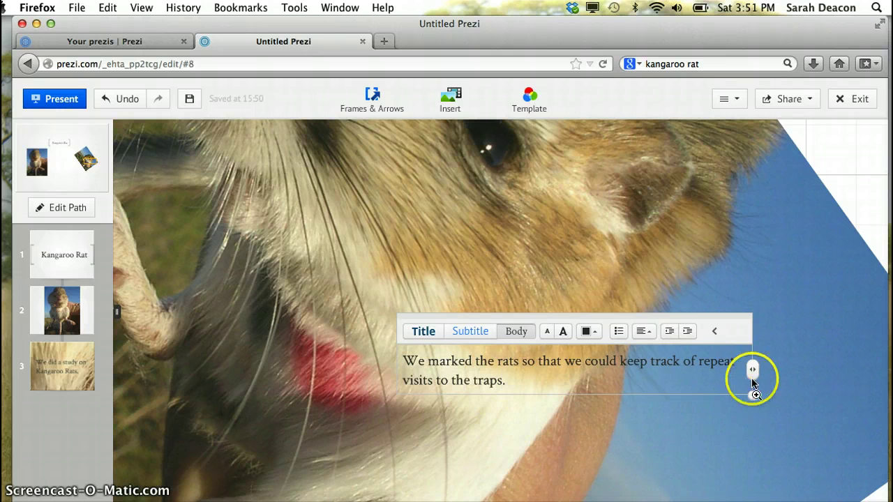
# Narrow the marked-rats text box so it wraps onto three lines, reduce its font size two notches, and finish editing the text.
pyautogui.moveTo(753, 370); pyautogui.dragTo(614, 415)
pyautogui.click(547, 333)
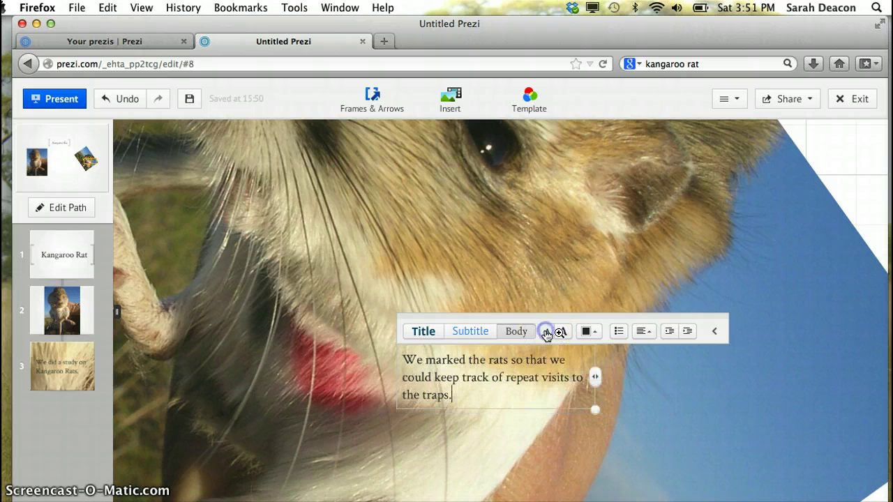
pyautogui.click(547, 332)
pyautogui.click(538, 275)
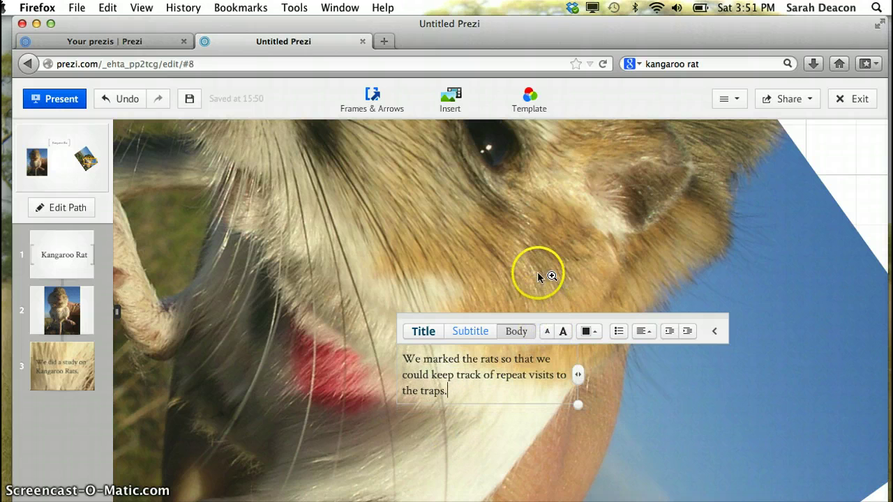
# Shrink the marked-rats text until it is tiny enough to hide in the rat's fur, rotate it slightly counter-clockwise, and deselect it.
pyautogui.click(489, 394)
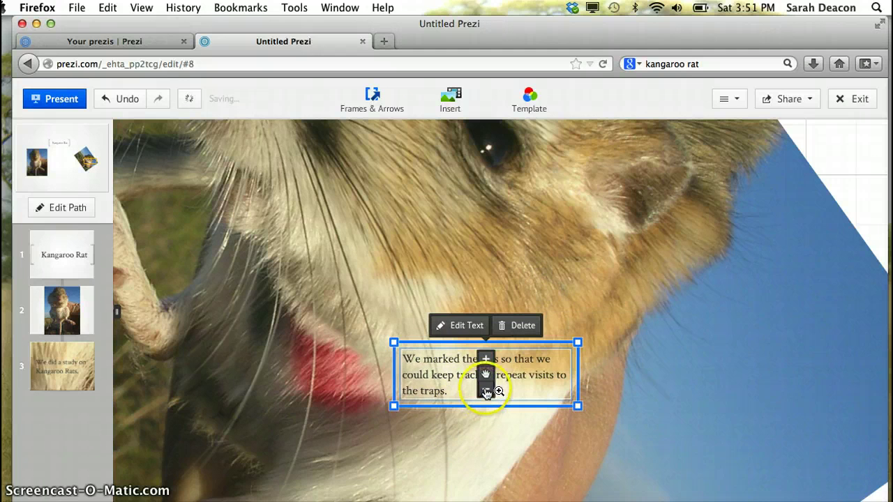
pyautogui.click(487, 390)
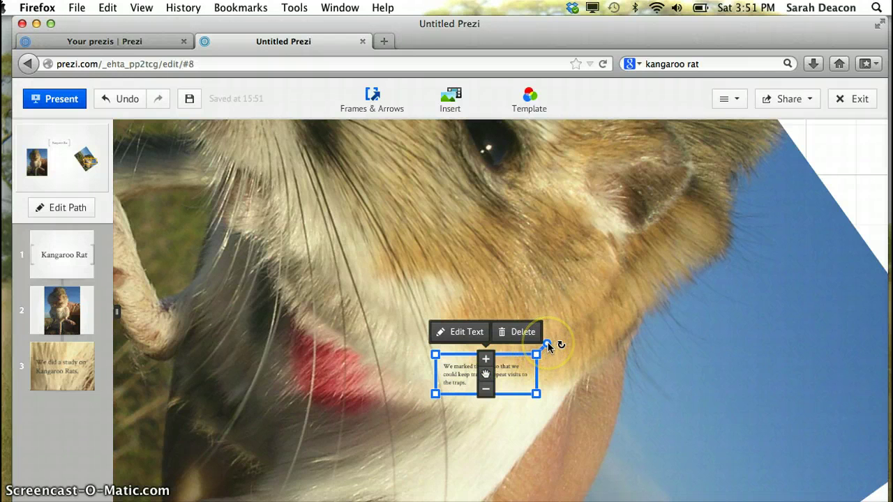
pyautogui.moveTo(548, 344)
pyautogui.mouseDown()
pyautogui.moveTo(558, 367)
pyautogui.moveTo(553, 412)
pyautogui.moveTo(563, 361)
pyautogui.moveTo(554, 337)
pyautogui.moveTo(547, 345)
pyautogui.mouseUp()
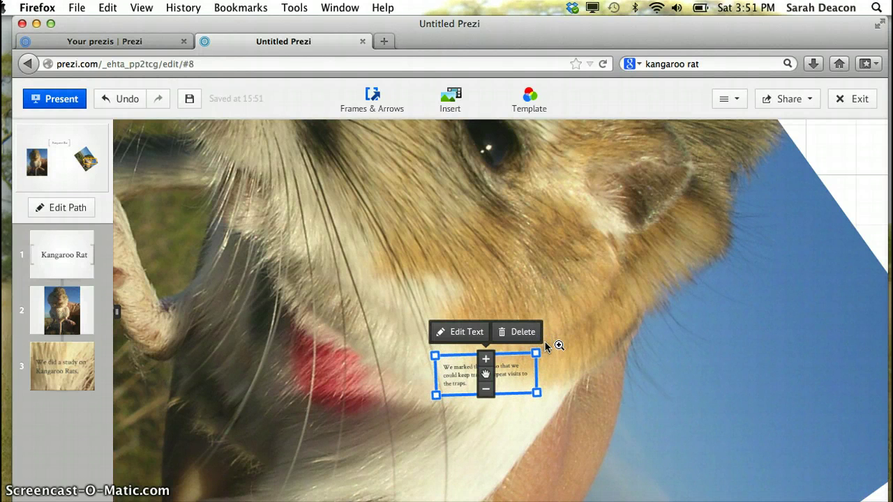
pyautogui.click(487, 392)
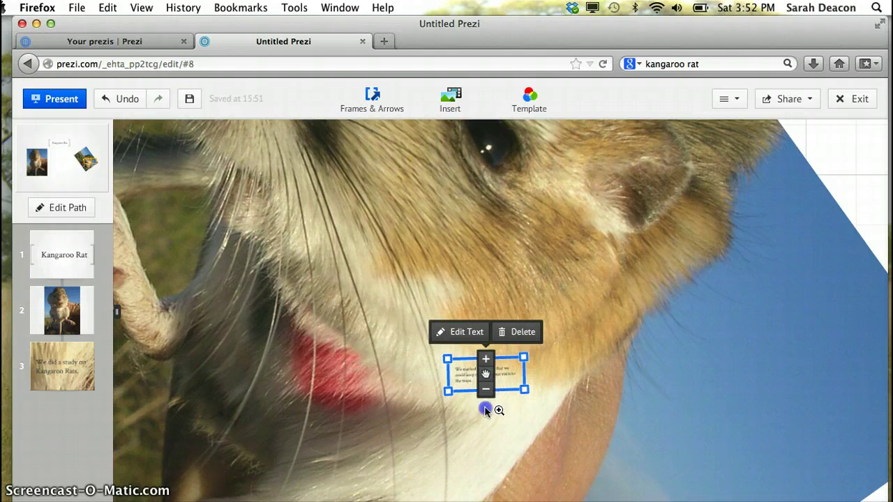
pyautogui.click(486, 411)
# Add the tilted kangaroo rat photo to the presentation path as stop 4 and finish editing the path.
pyautogui.click(870, 350)
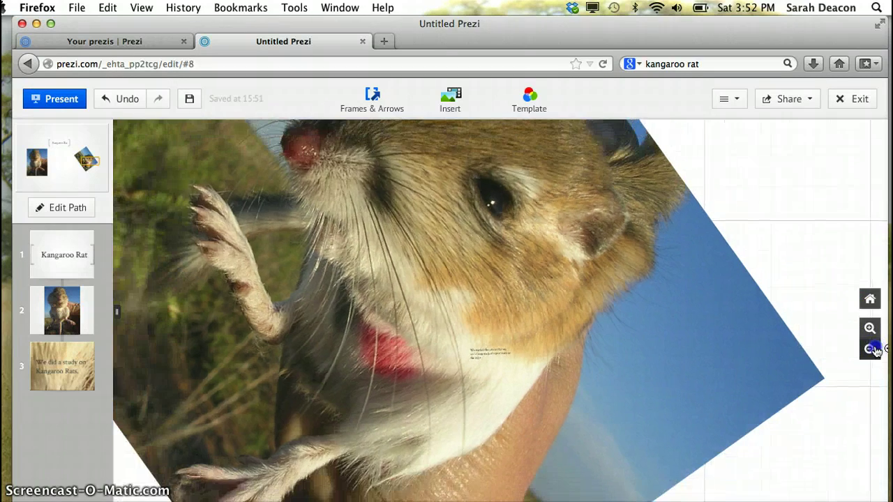
pyautogui.click(870, 350)
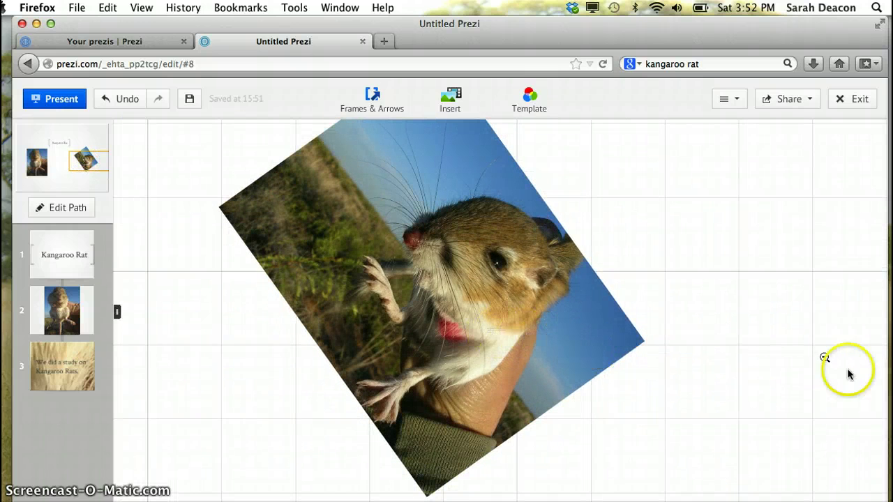
pyautogui.click(870, 350)
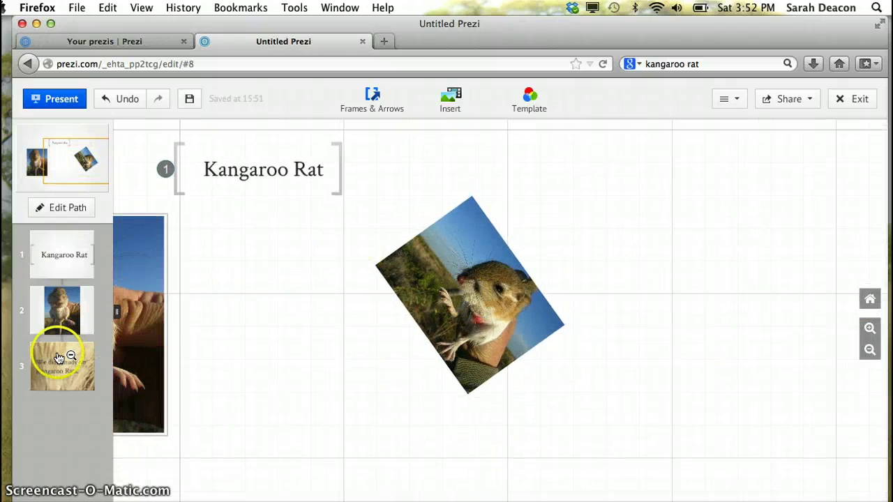
pyautogui.click(56, 207)
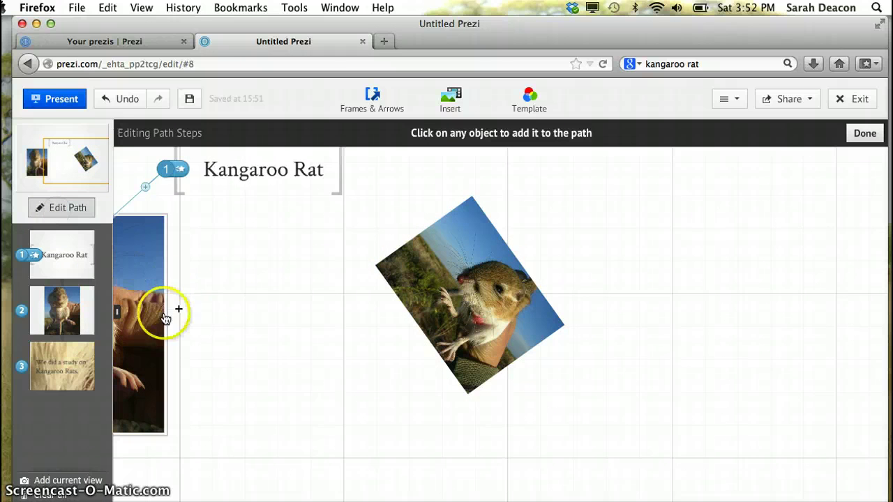
pyautogui.moveTo(241, 325); pyautogui.dragTo(356, 314)
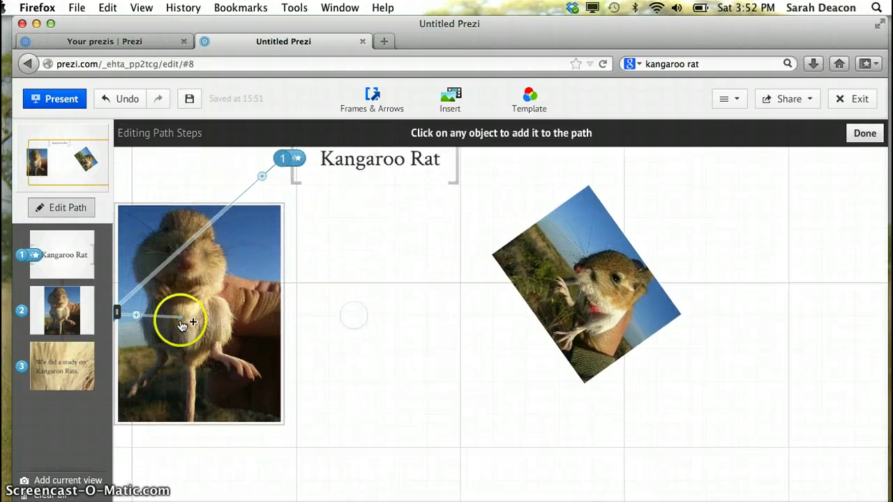
pyautogui.click(524, 255)
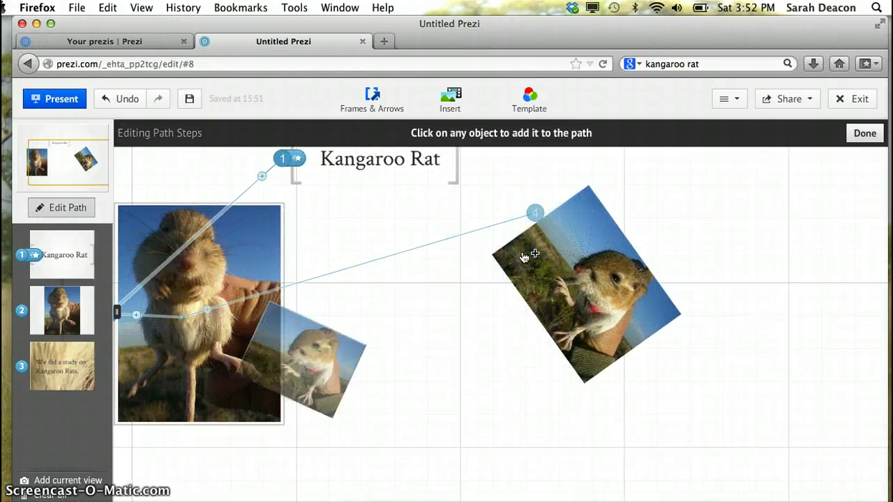
pyautogui.click(865, 133)
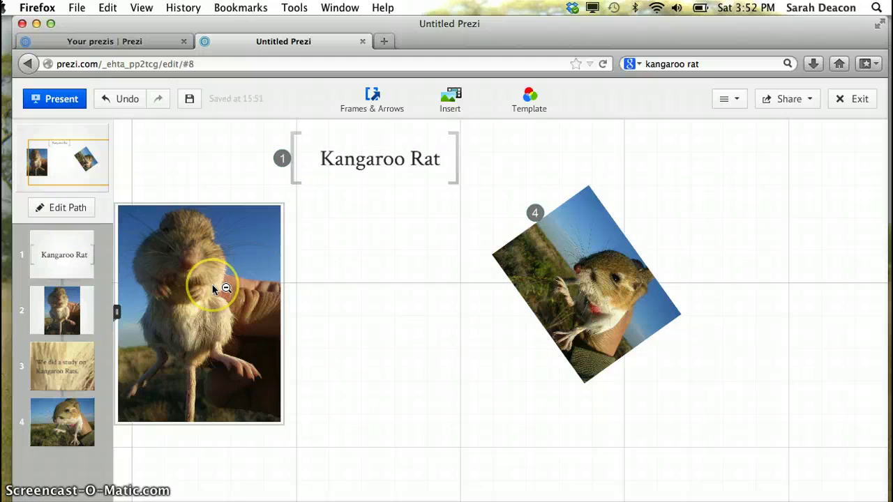
# Preview path stops 1 through 4 in order, then hide the path sidebar and show it again.
pyautogui.click(60, 259)
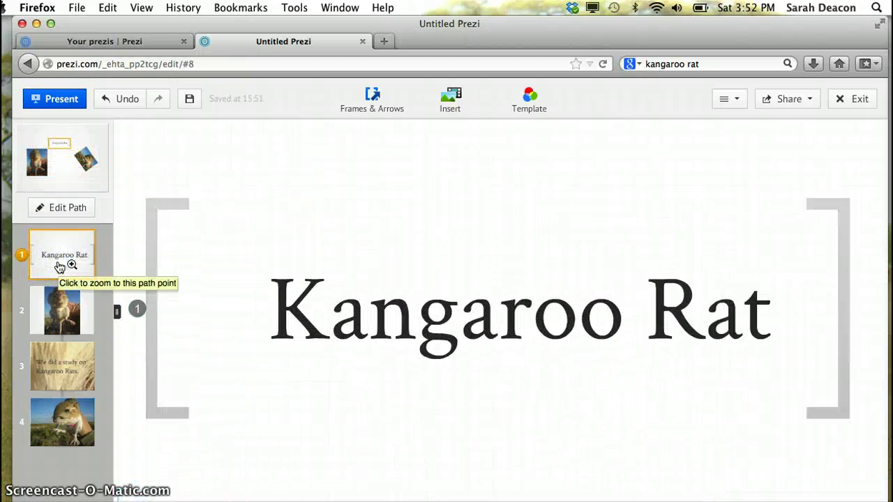
pyautogui.click(60, 314)
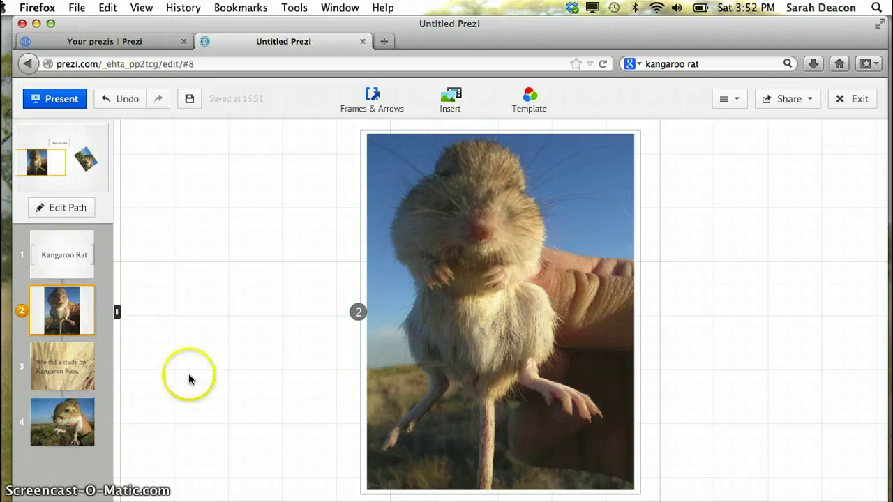
pyautogui.click(72, 368)
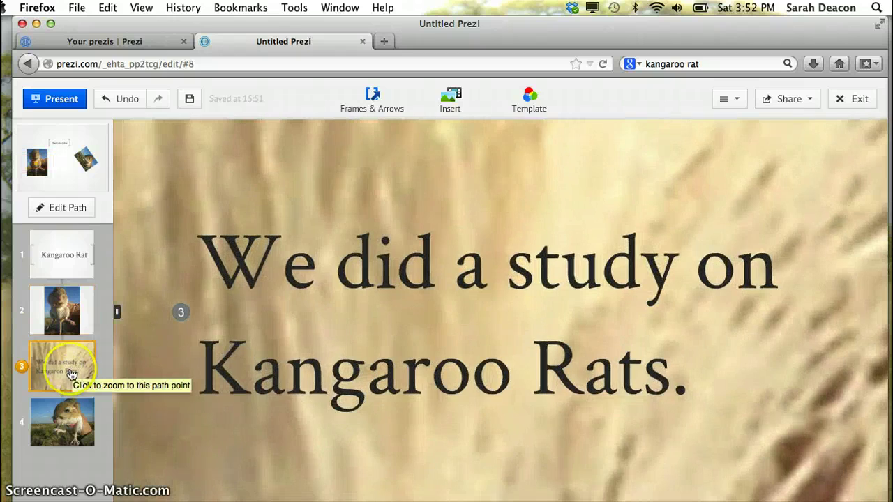
pyautogui.click(68, 419)
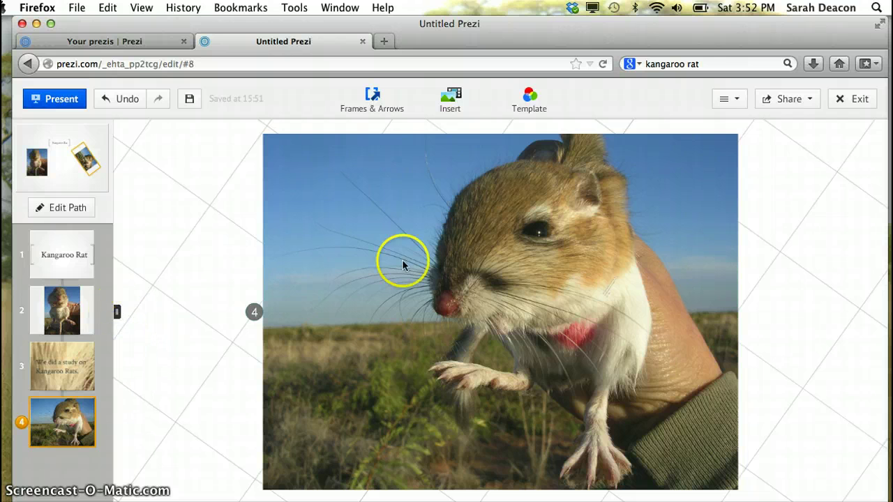
pyautogui.click(115, 313)
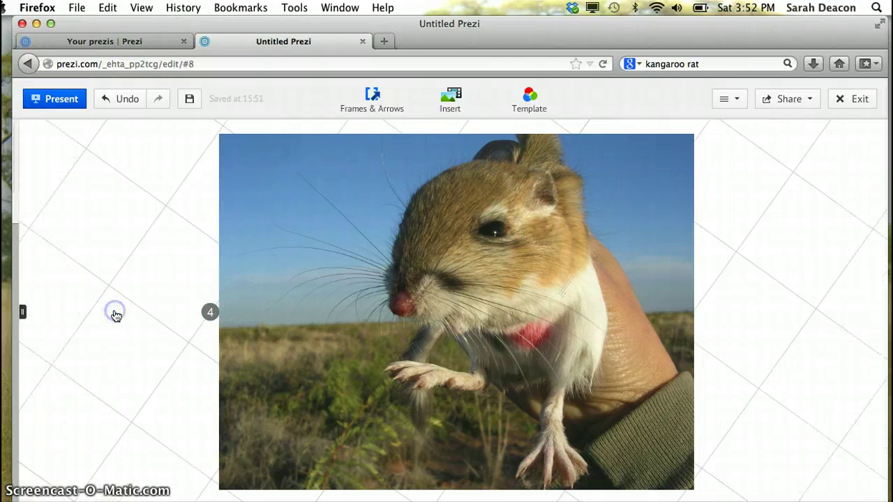
pyautogui.click(14, 311)
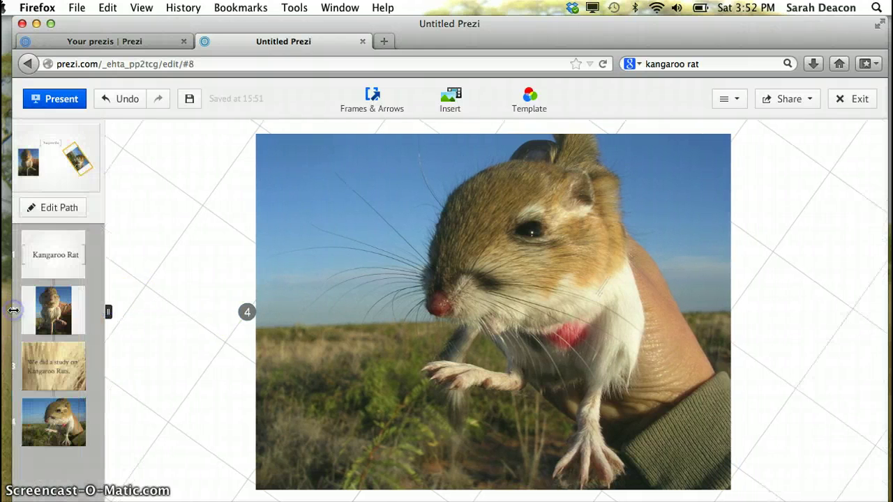
# Add the tiny marked-rats text hidden in the rat's fur to the path as stop 5 and finish editing the path.
pyautogui.click(56, 210)
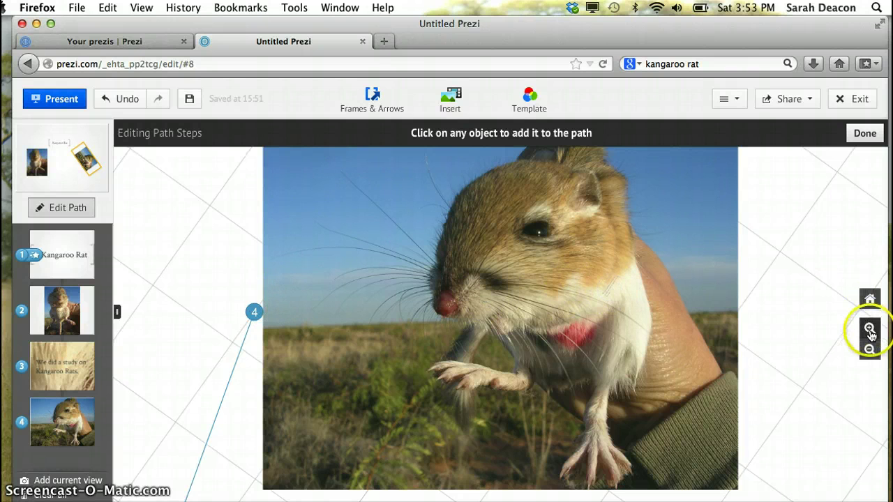
pyautogui.click(870, 328)
pyautogui.click(870, 328)
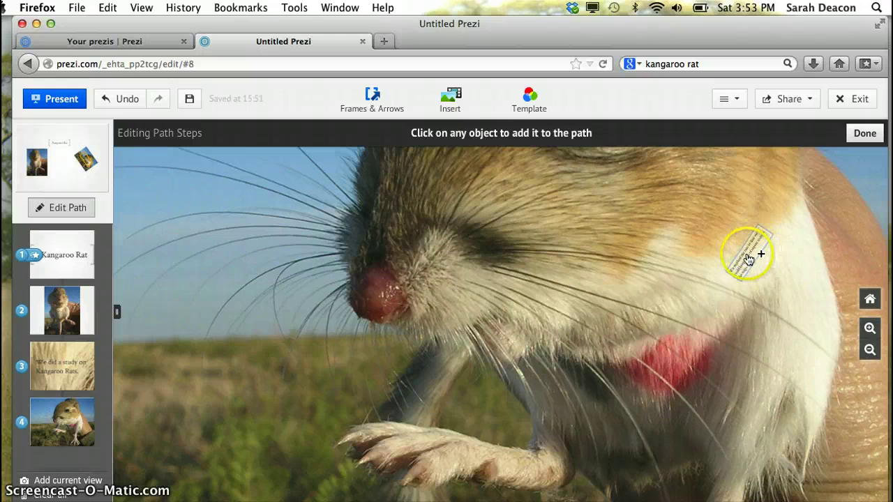
pyautogui.click(746, 265)
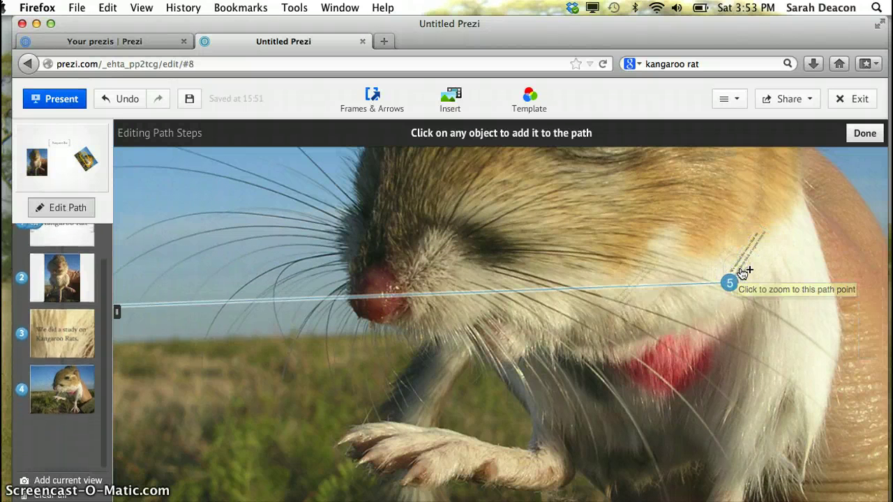
pyautogui.click(865, 133)
# Preview path stops 1 through 5 in order, from the title to the marked-rats text.
pyautogui.click(52, 254)
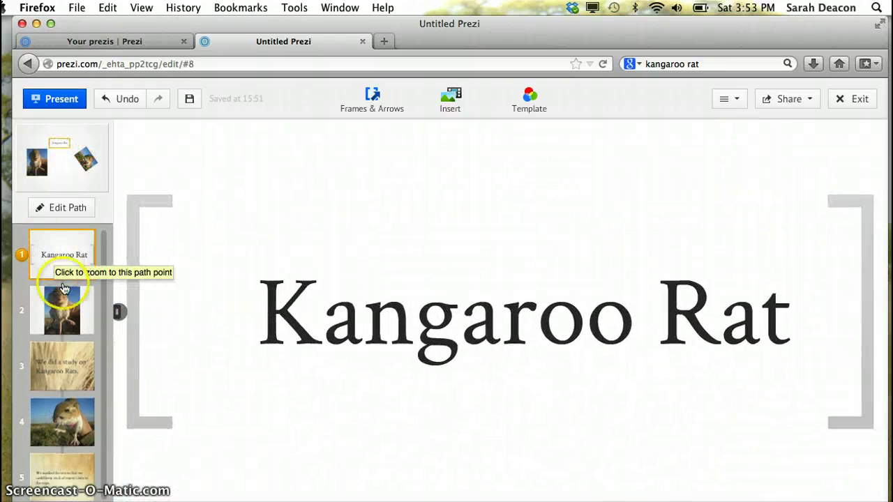
pyautogui.click(63, 303)
pyautogui.click(63, 303)
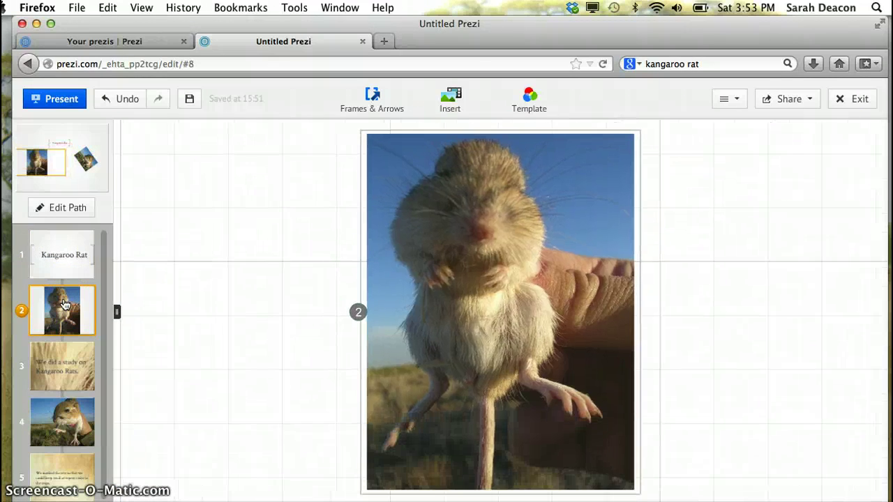
pyautogui.click(55, 361)
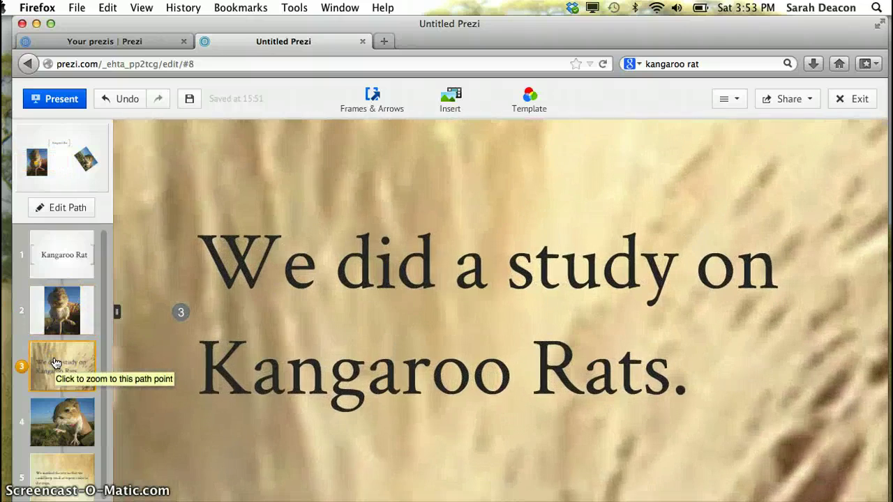
pyautogui.click(61, 417)
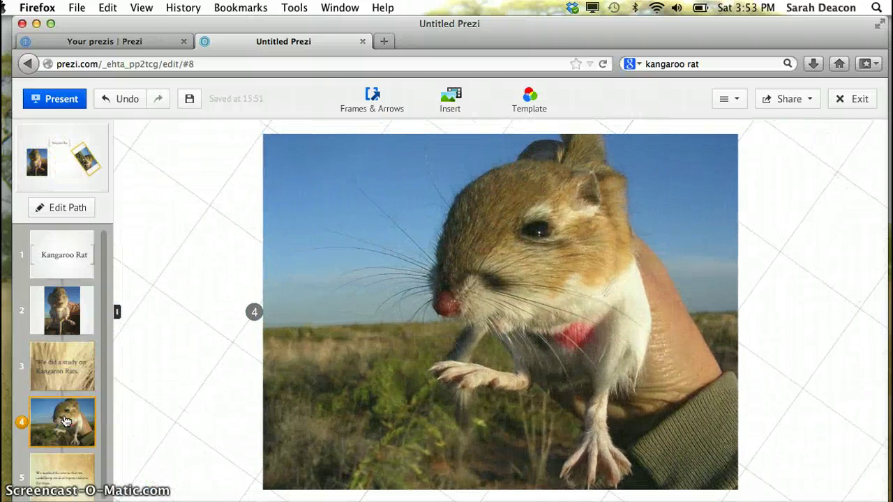
pyautogui.click(56, 472)
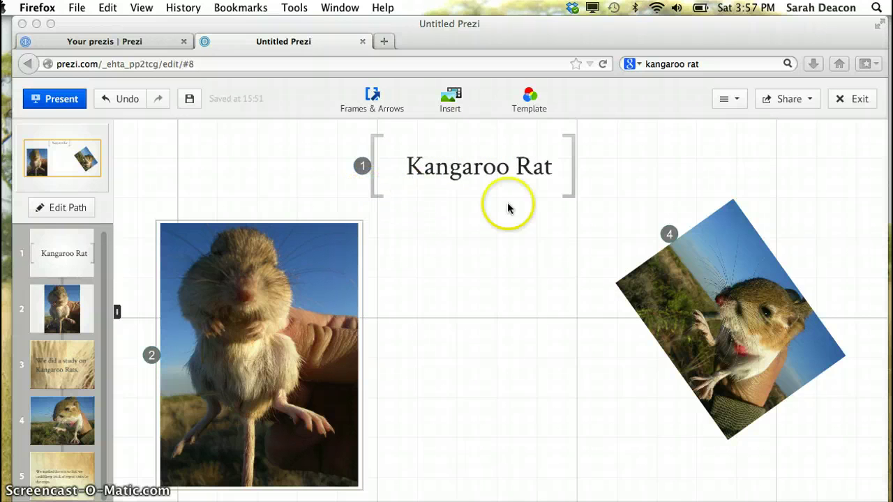
# Add a body text reading "Kangaroo Rats are found in New Mexico" over the double "o" of the Kangaroo Rat title.
pyautogui.click(869, 322)
pyautogui.click(870, 329)
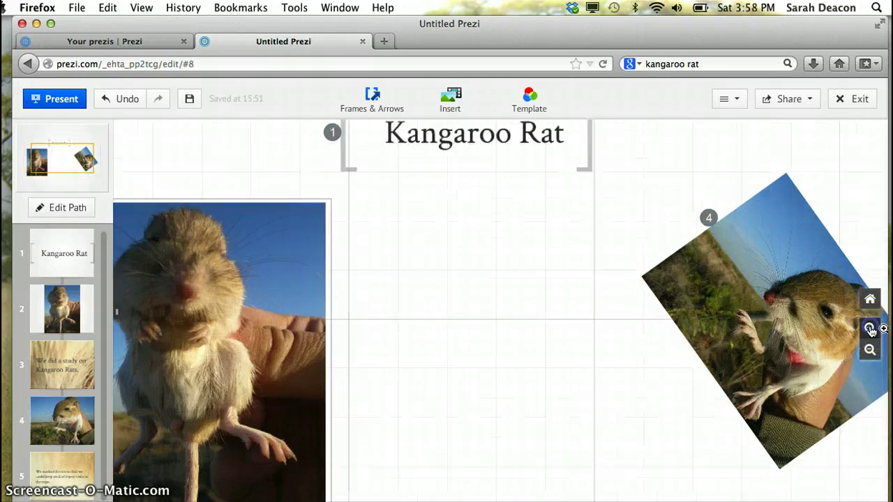
pyautogui.moveTo(532, 253); pyautogui.dragTo(470, 429)
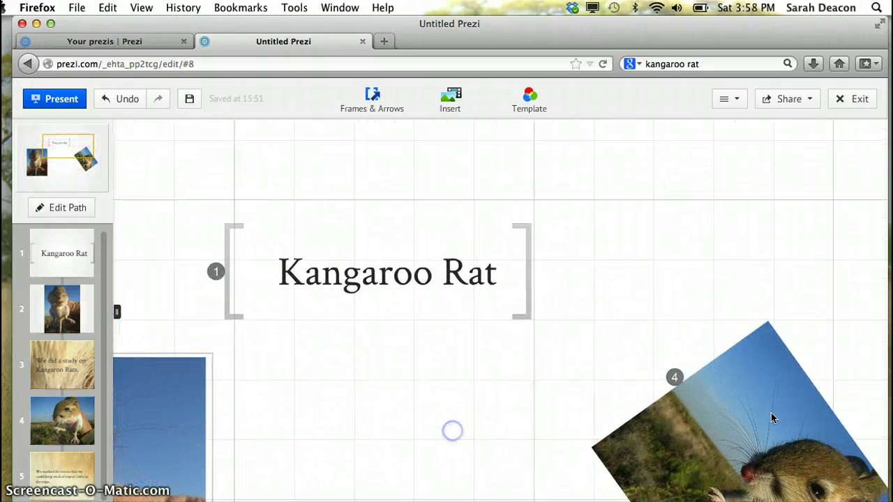
pyautogui.click(870, 328)
pyautogui.click(870, 329)
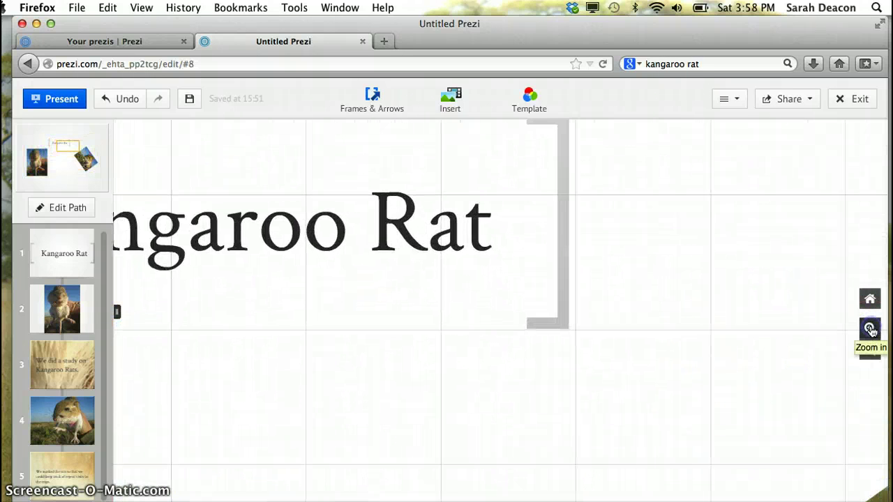
pyautogui.click(870, 328)
pyautogui.click(869, 329)
pyautogui.moveTo(196, 202); pyautogui.dragTo(293, 286)
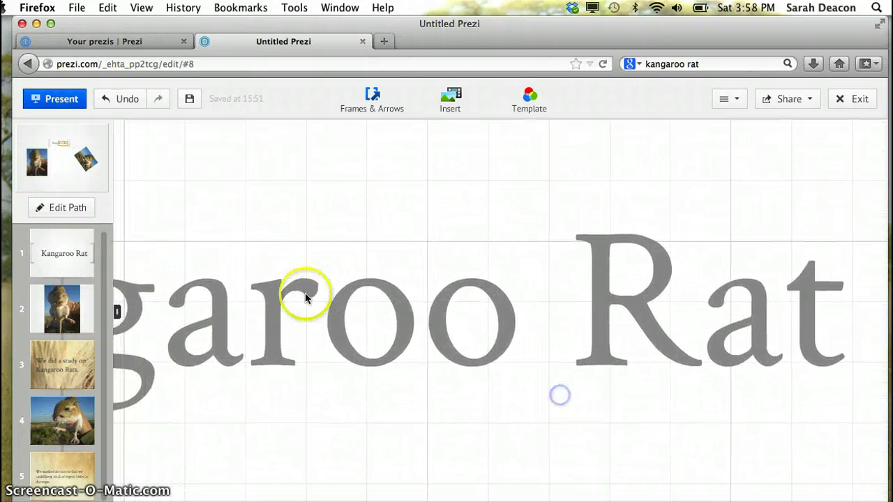
pyautogui.doubleClick(362, 316)
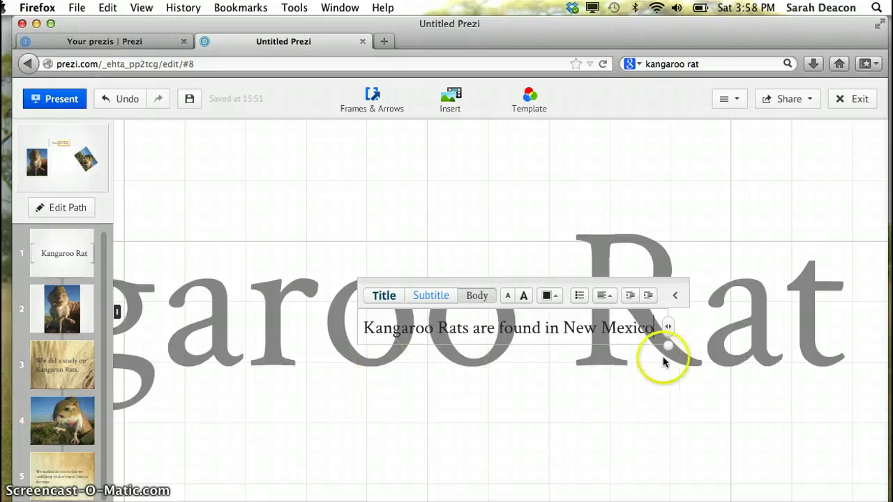
# Narrow the New Mexico text box so it wraps onto four lines, reduce its font size five notches, and finish editing the text.
pyautogui.moveTo(667, 327); pyautogui.dragTo(462, 368)
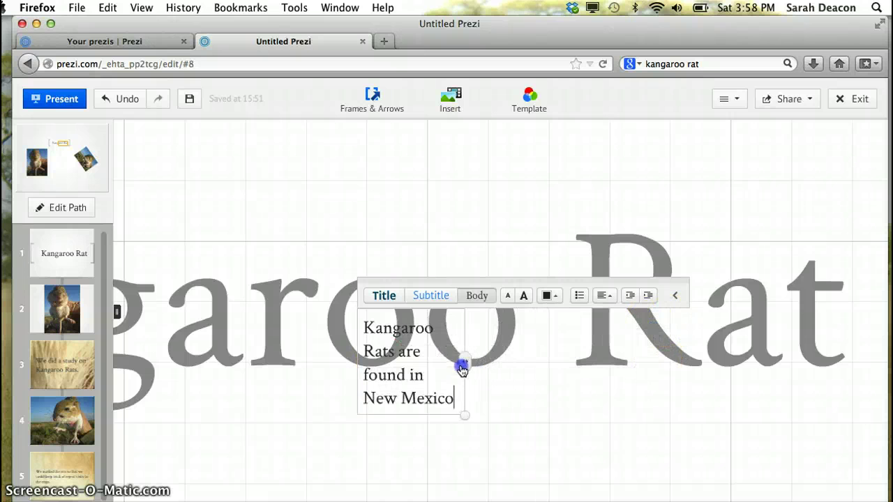
pyautogui.click(508, 295)
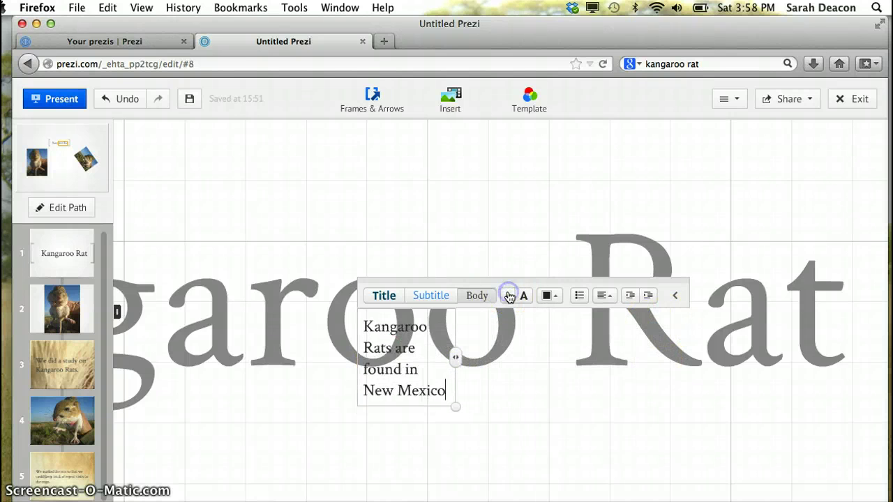
pyautogui.click(508, 295)
pyautogui.click(508, 295)
pyautogui.click(508, 295)
pyautogui.click(508, 295)
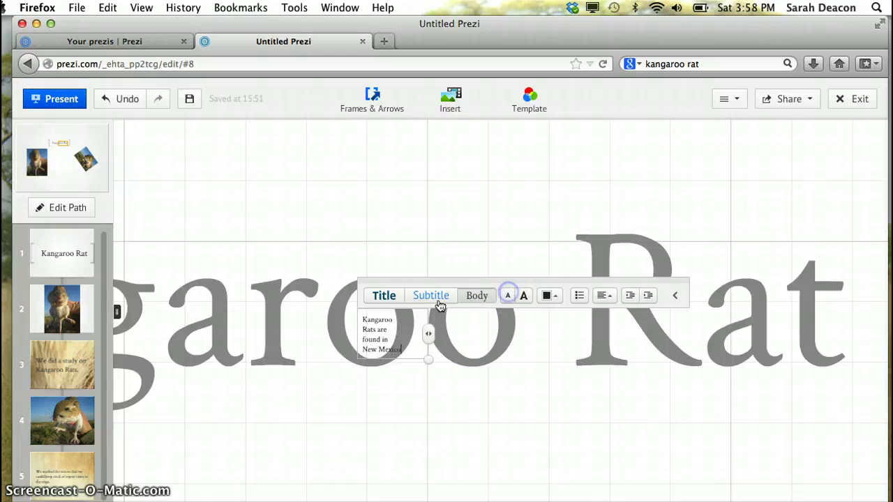
pyautogui.click(362, 343)
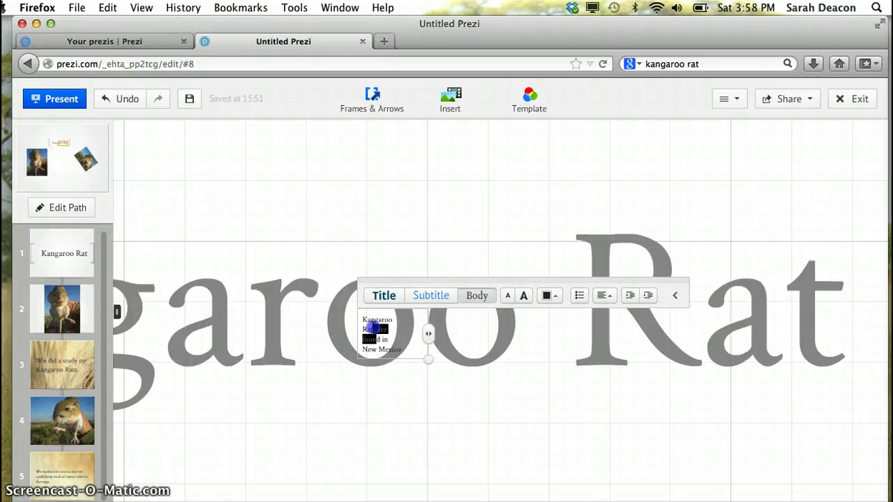
pyautogui.click(424, 378)
# Move the New Mexico text inside the first "o" of the title's "oo", shrink it until it is barely visible, and deselect it.
pyautogui.moveTo(392, 340)
pyautogui.mouseDown()
pyautogui.moveTo(375, 318)
pyautogui.moveTo(382, 331)
pyautogui.moveTo(414, 325)
pyautogui.moveTo(384, 328)
pyautogui.mouseUp()
pyautogui.click(377, 310)
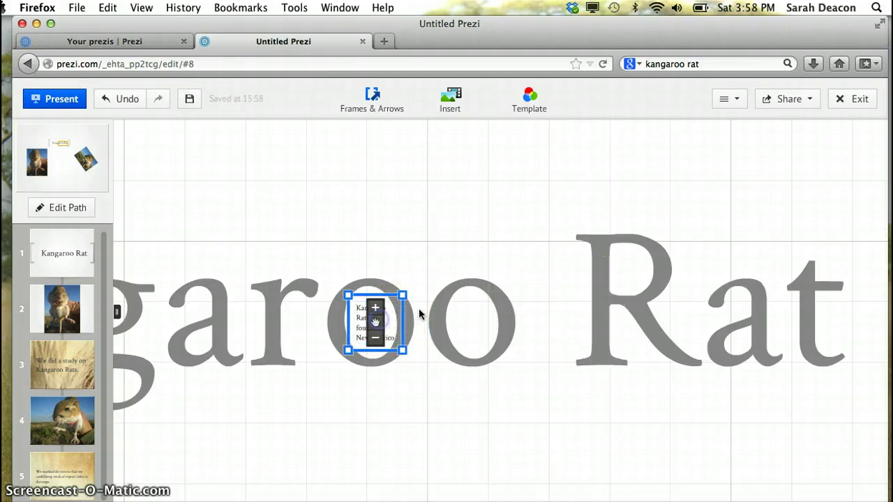
pyautogui.click(375, 337)
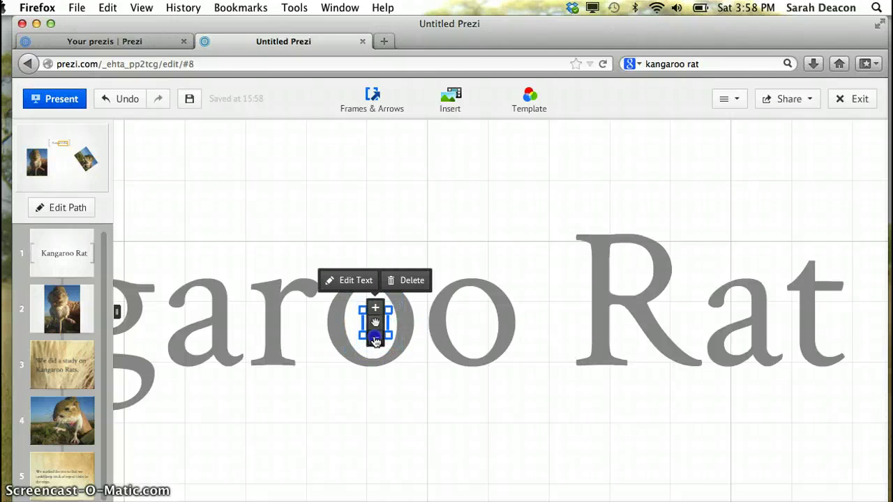
pyautogui.click(423, 367)
pyautogui.moveTo(374, 319)
pyautogui.mouseDown()
pyautogui.moveTo(373, 327)
pyautogui.moveTo(383, 328)
pyautogui.mouseUp()
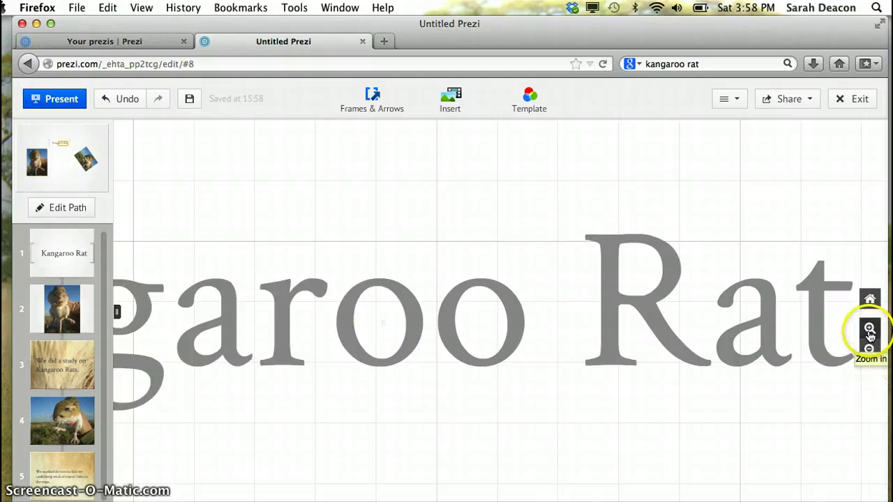
# Move the tiny New Mexico text onto the thick grey stroke of the first "o" so it hides inside the letter.
pyautogui.click(869, 330)
pyautogui.click(869, 329)
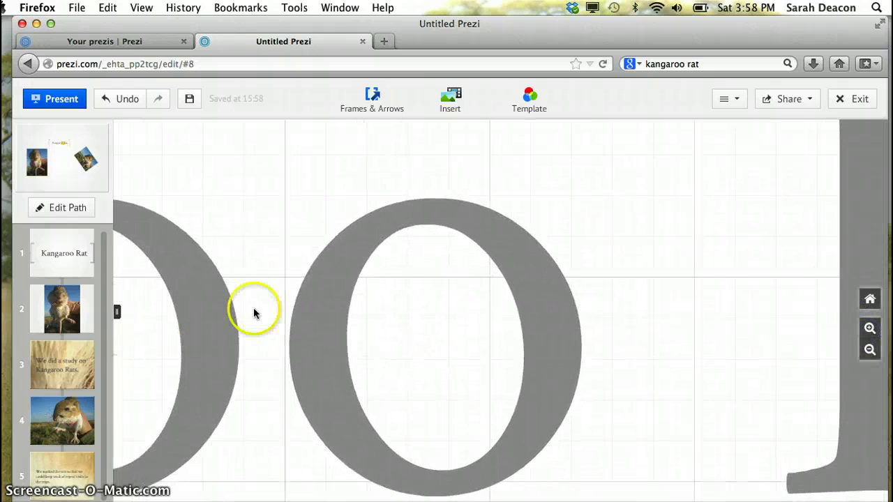
pyautogui.moveTo(256, 277); pyautogui.dragTo(414, 272)
pyautogui.doubleClick(274, 347)
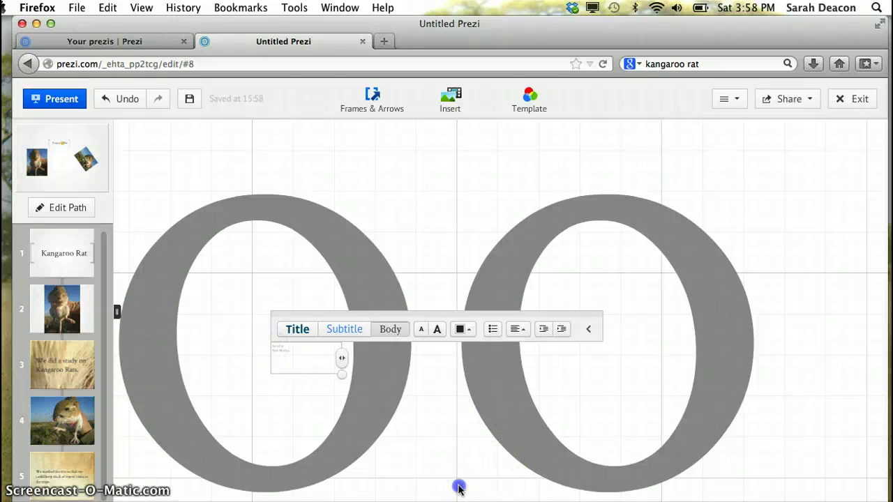
pyautogui.click(458, 488)
pyautogui.click(869, 329)
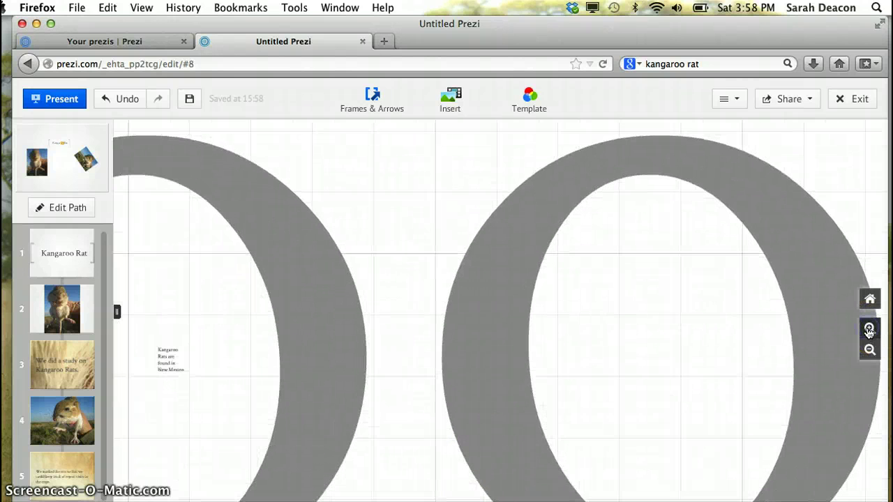
pyautogui.moveTo(170, 355); pyautogui.dragTo(316, 336)
pyautogui.doubleClick(374, 269)
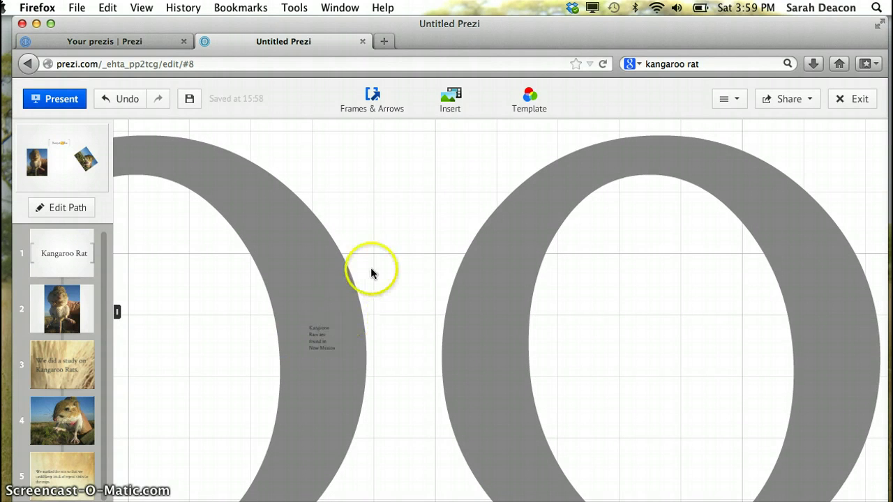
pyautogui.click(333, 195)
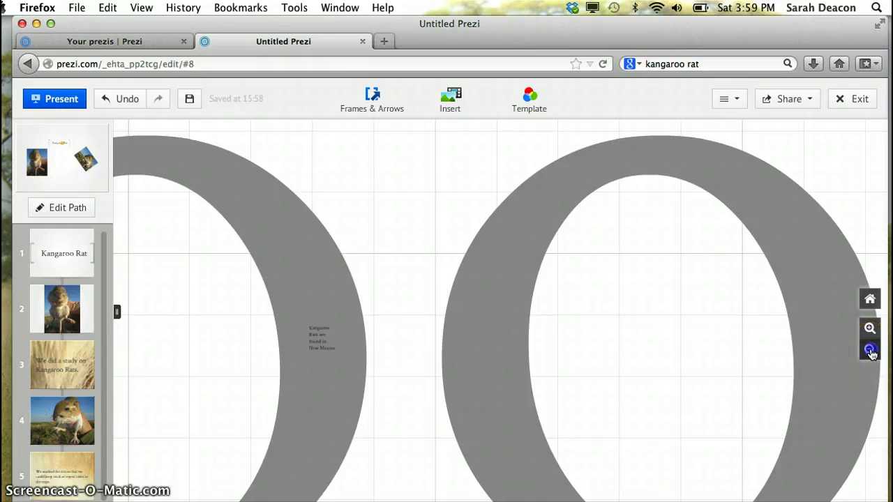
# Add the New Mexico text hidden in the letter "o" to the path as stop 6 and finish editing the path.
pyautogui.click(870, 350)
pyautogui.click(870, 350)
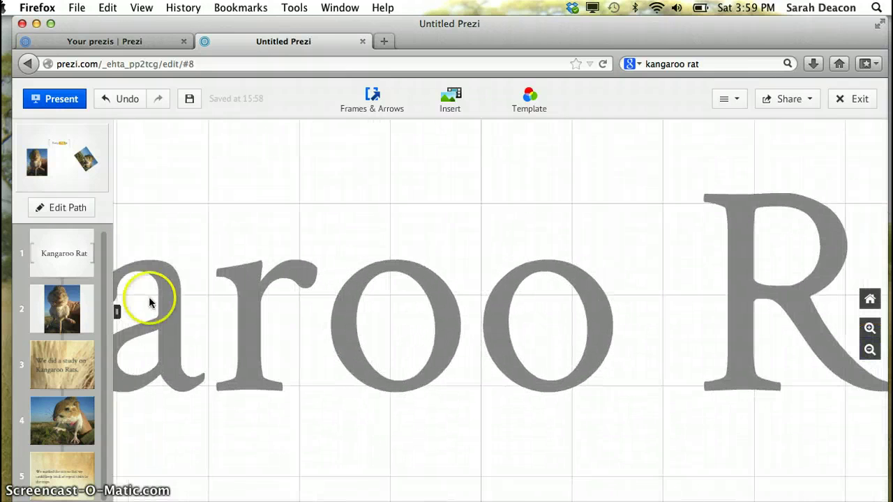
pyautogui.click(38, 208)
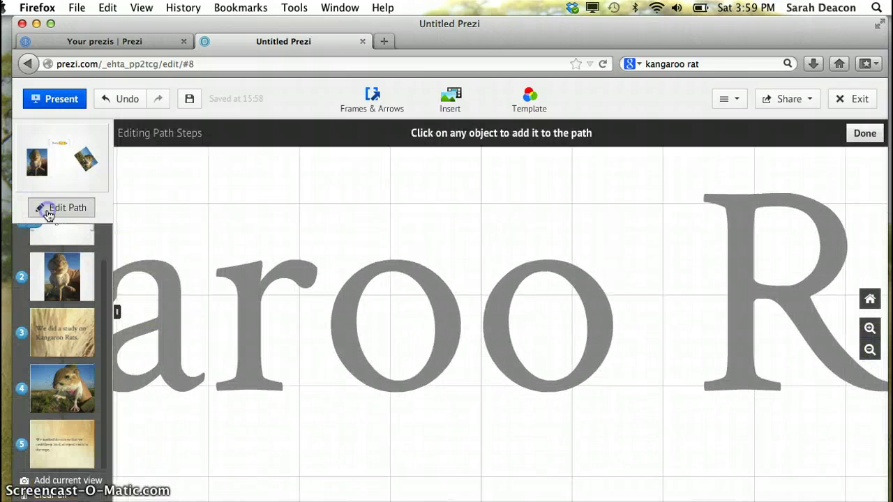
pyautogui.click(869, 329)
pyautogui.click(869, 330)
pyautogui.click(869, 330)
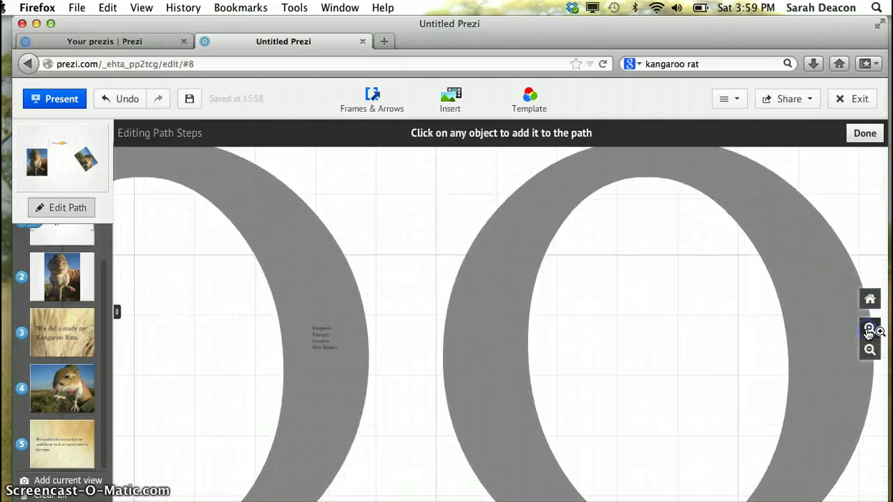
pyautogui.click(318, 339)
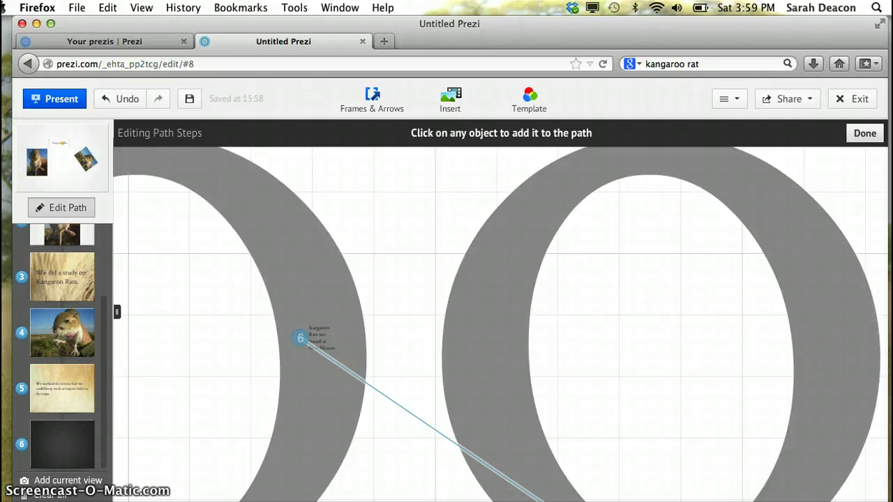
pyautogui.click(856, 133)
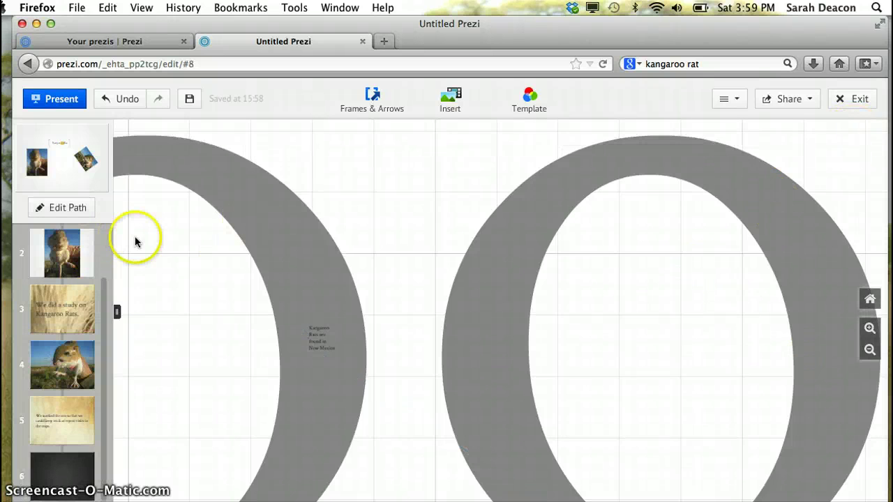
# Review path stops 1 to 6 in order, from the Kangaroo Rat title to the New Mexico text hidden in the letter "o".
pyautogui.scroll(2, 77, 279)
pyautogui.click(62, 262)
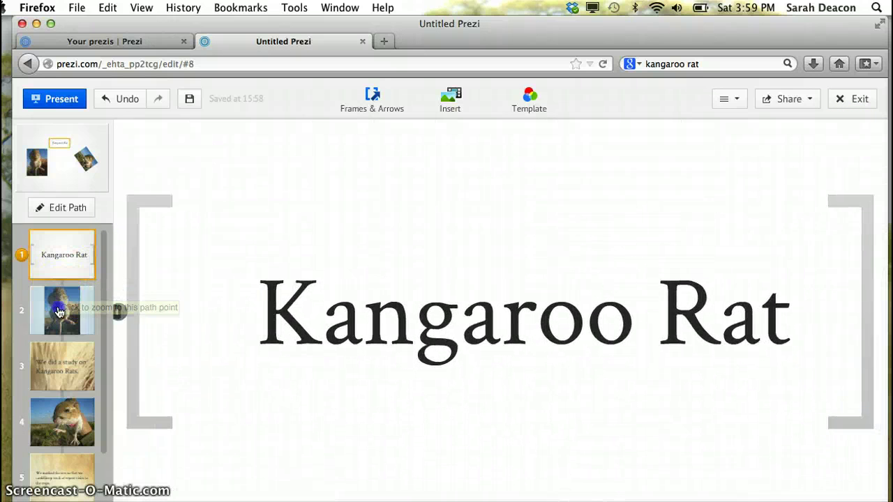
pyautogui.click(61, 304)
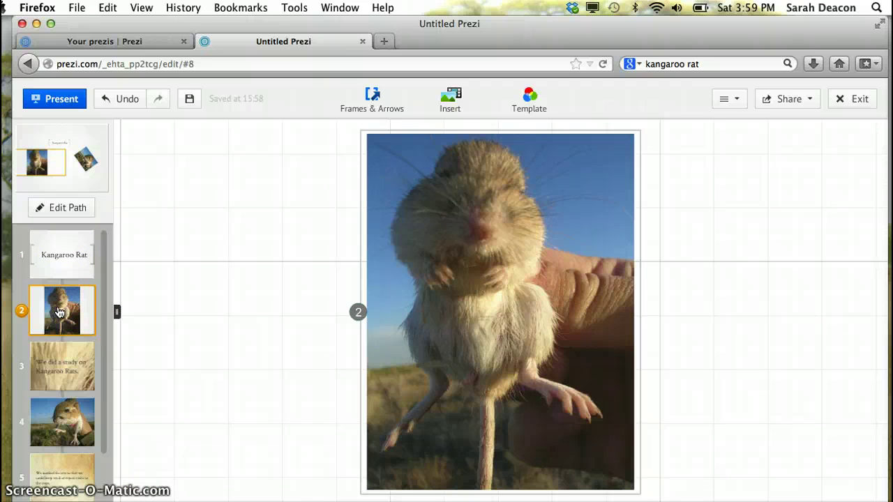
pyautogui.moveTo(59, 312); pyautogui.dragTo(60, 378)
pyautogui.click(59, 377)
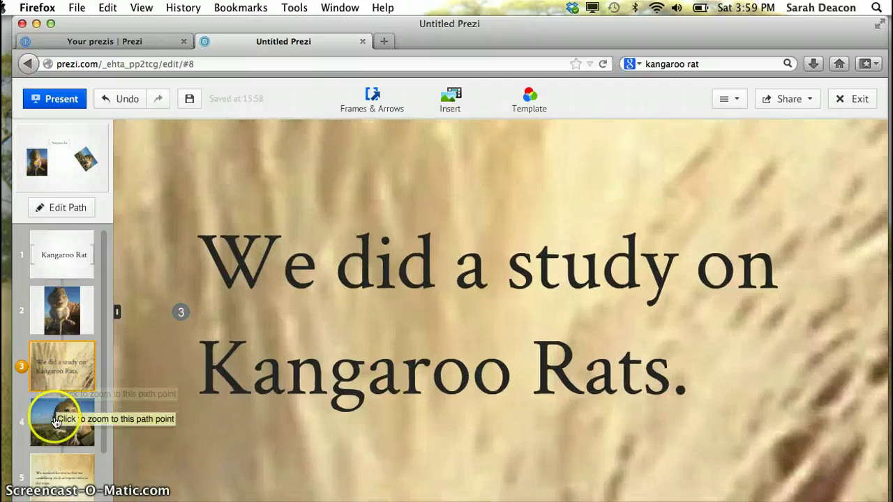
pyautogui.click(56, 421)
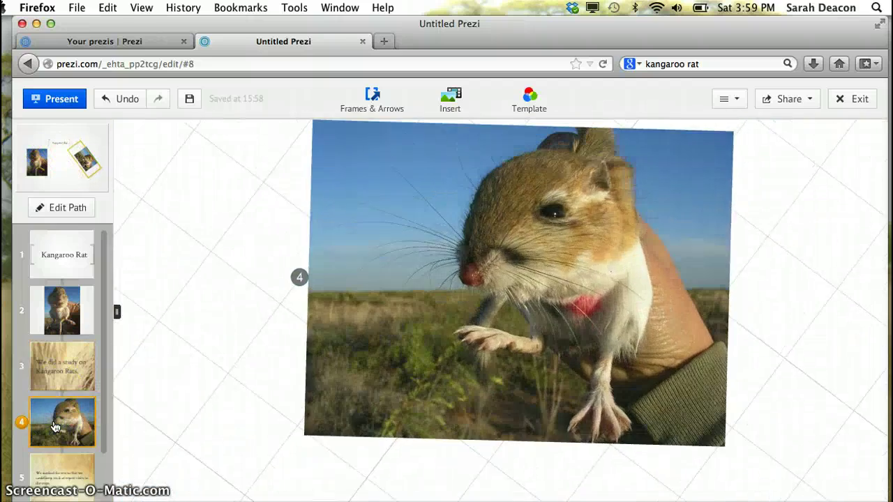
pyautogui.click(47, 458)
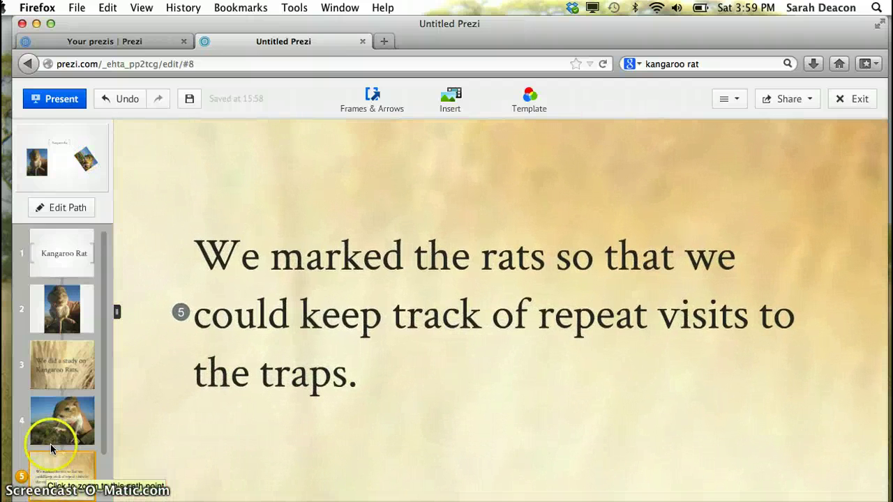
pyautogui.scroll(-2, 47, 471)
pyautogui.click(45, 478)
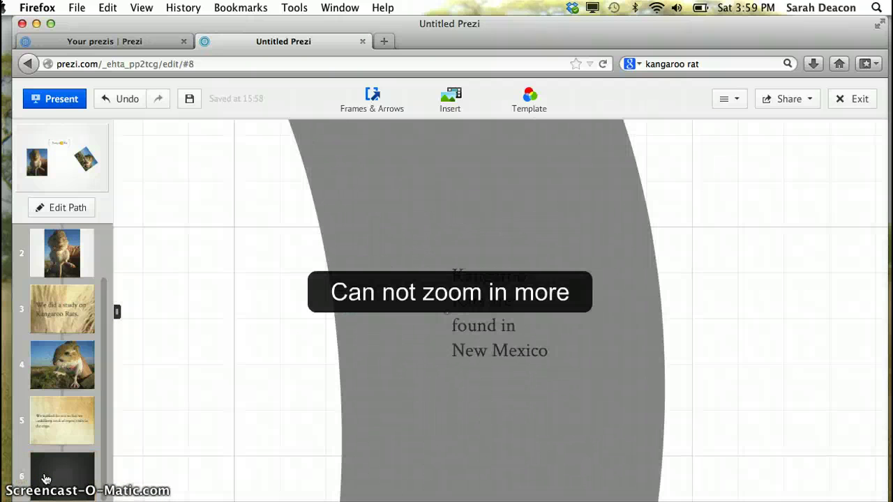
pyautogui.click(165, 431)
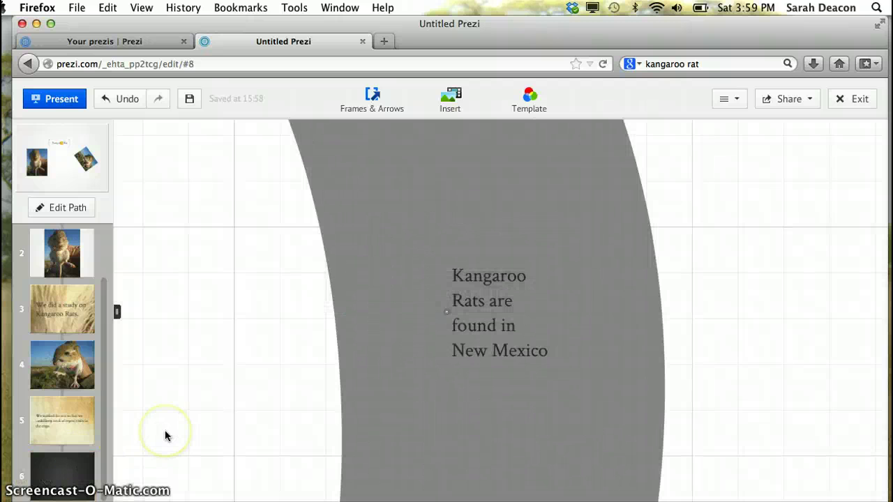
# Enlarge the New Mexico text within the grey stroke of the "o" to about twice its size and deselect it.
pyautogui.click(491, 312)
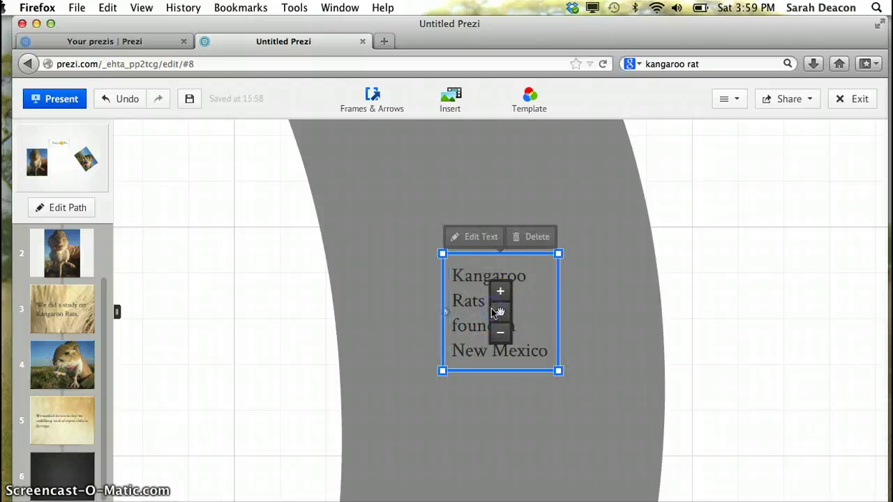
pyautogui.click(500, 291)
pyautogui.click(328, 342)
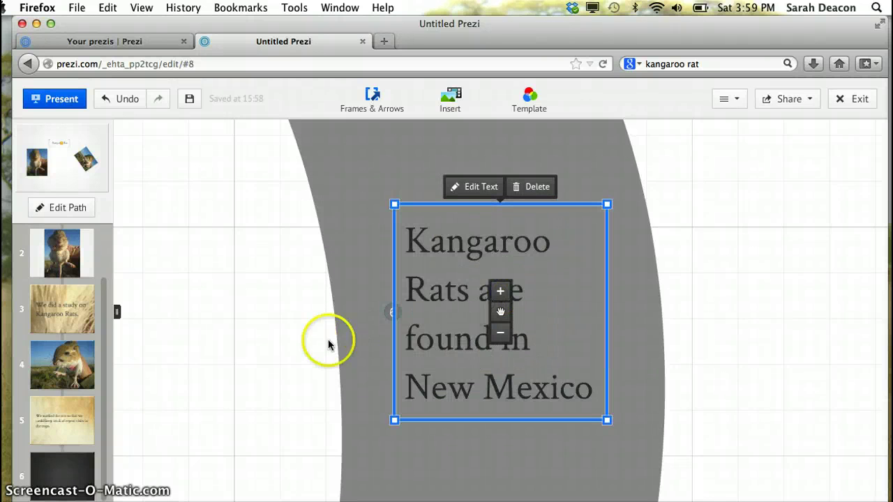
# Zoom out gradually from the letter "o" to the title and both photos to check how well the New Mexico text is hidden.
pyautogui.click(845, 353)
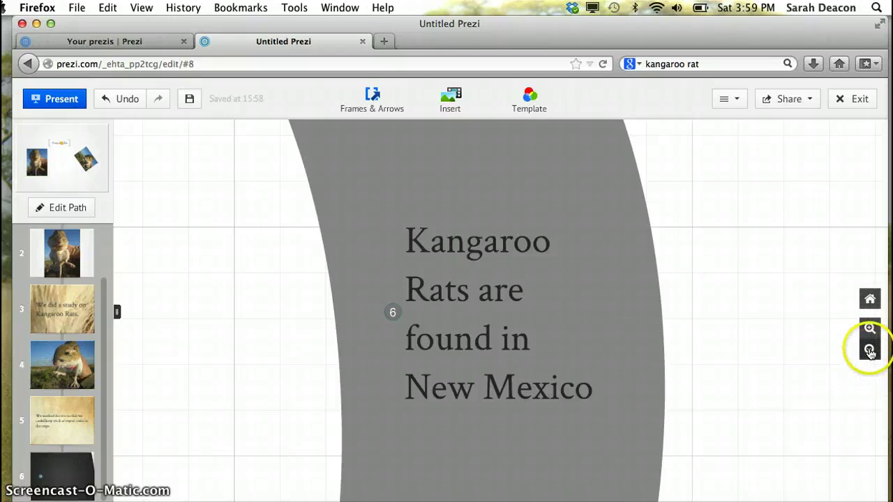
pyautogui.click(869, 351)
pyautogui.click(869, 350)
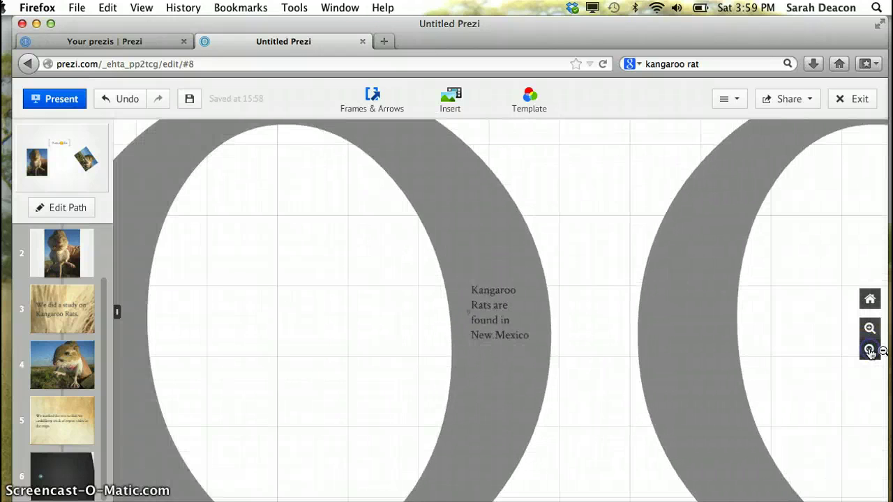
pyautogui.click(869, 351)
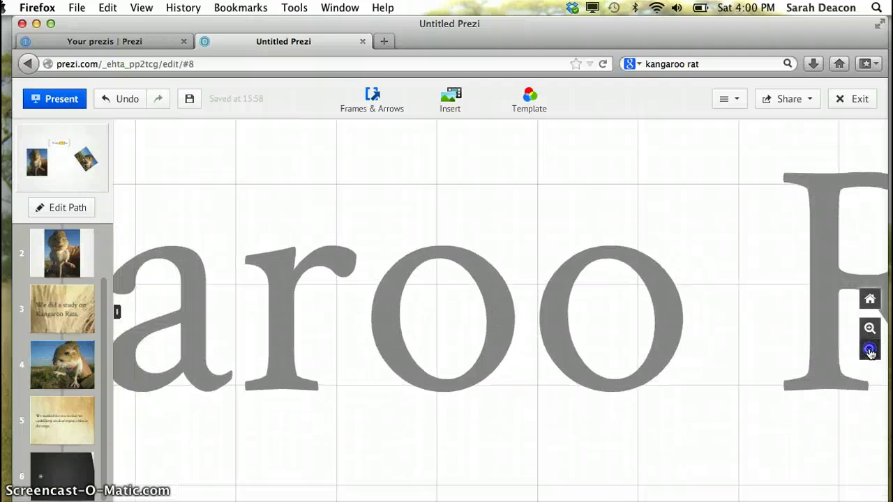
pyautogui.click(869, 351)
pyautogui.click(870, 354)
pyautogui.click(870, 354)
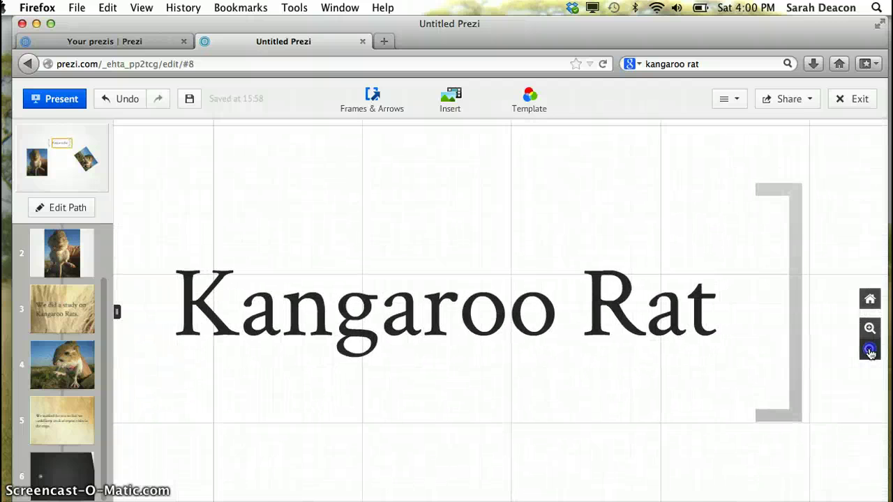
pyautogui.click(870, 354)
pyautogui.click(870, 354)
pyautogui.click(869, 354)
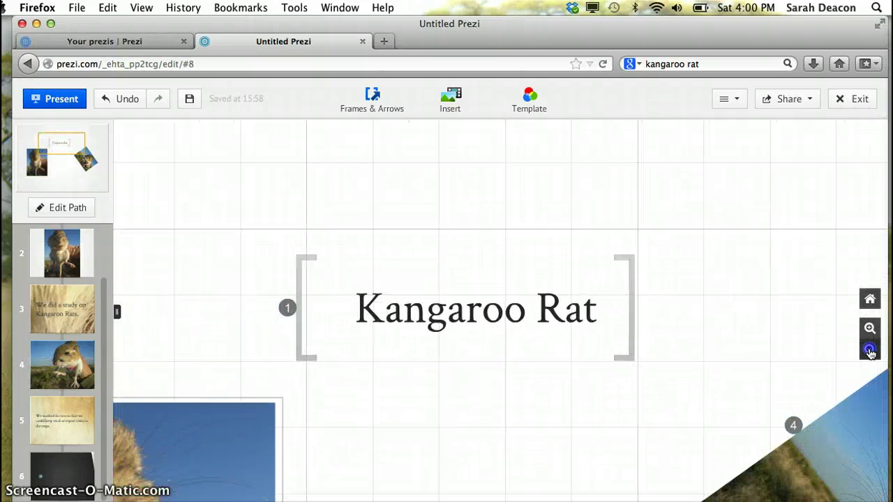
pyautogui.click(870, 354)
pyautogui.click(870, 354)
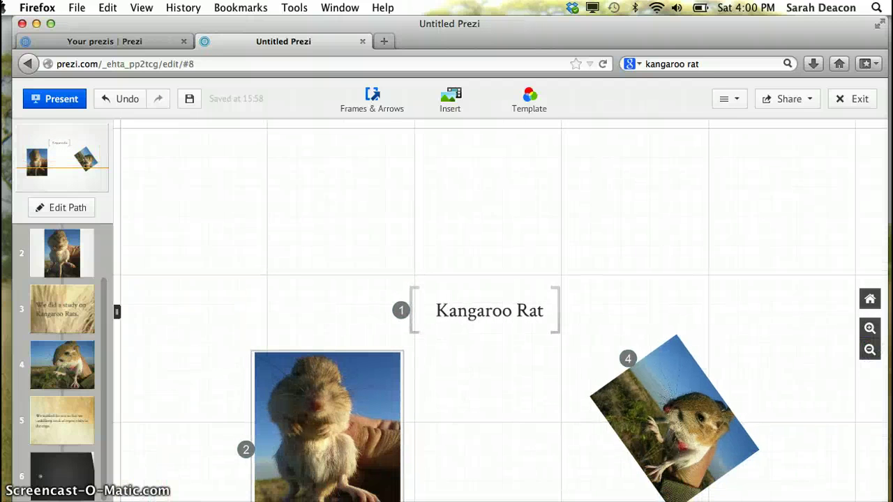